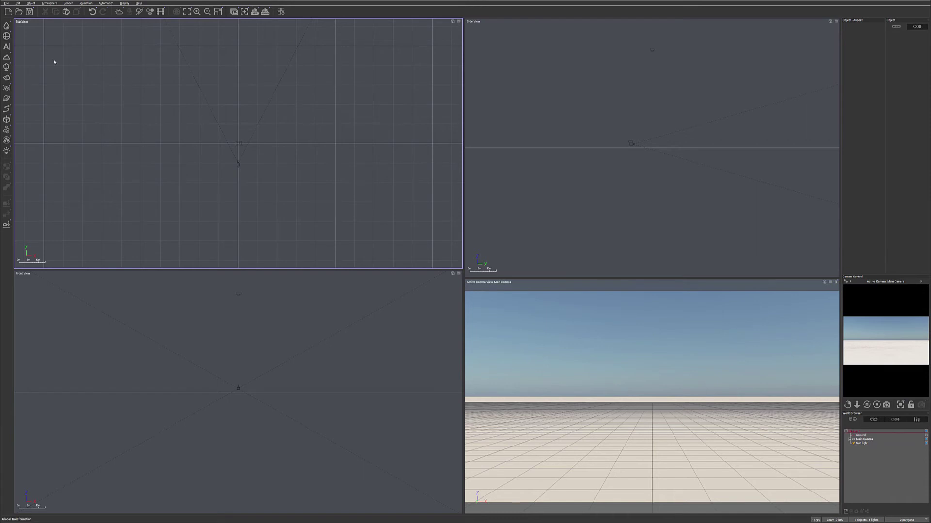
# Add a new terrain, Terrain2, and move it up and right of the origin in the Top view
pyautogui.click(7, 57)
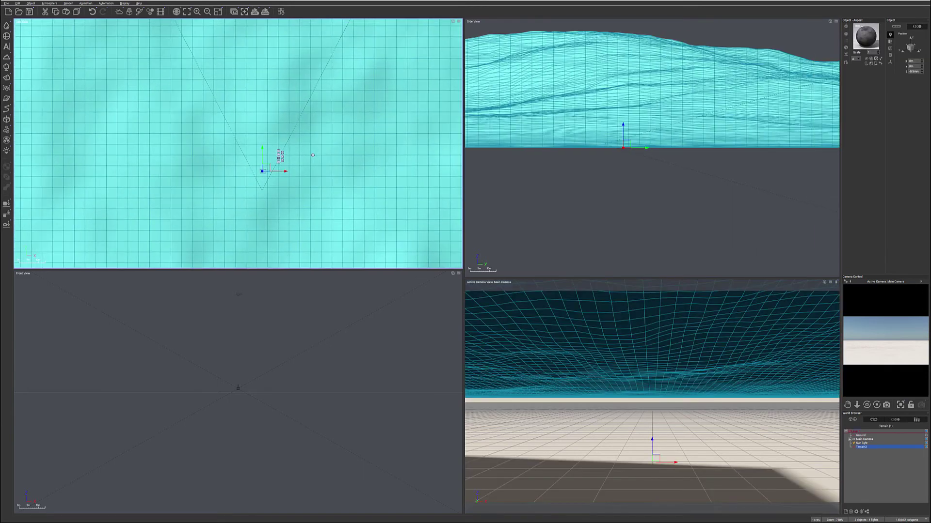
pyautogui.scroll(-10, 312, 158)
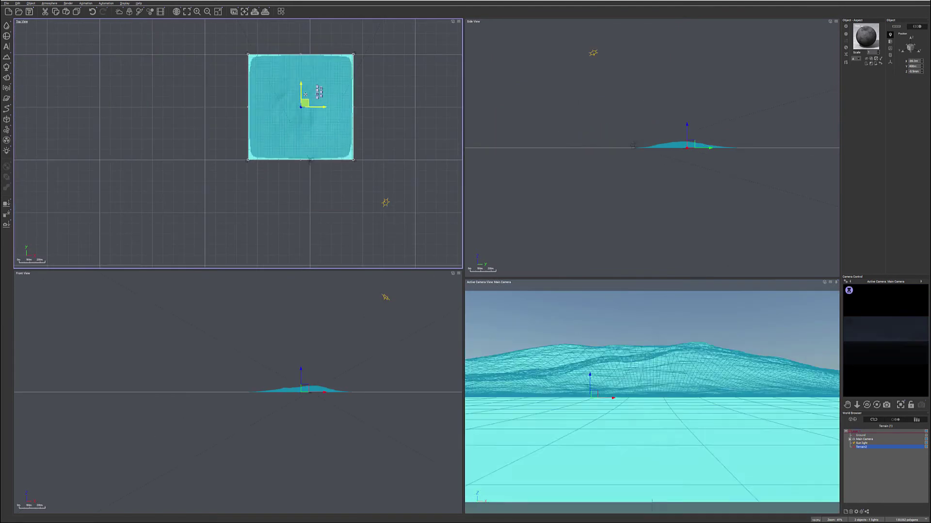
pyautogui.moveTo(304, 91); pyautogui.dragTo(312, 81)
pyautogui.moveTo(338, 119); pyautogui.dragTo(331, 152, button='right')
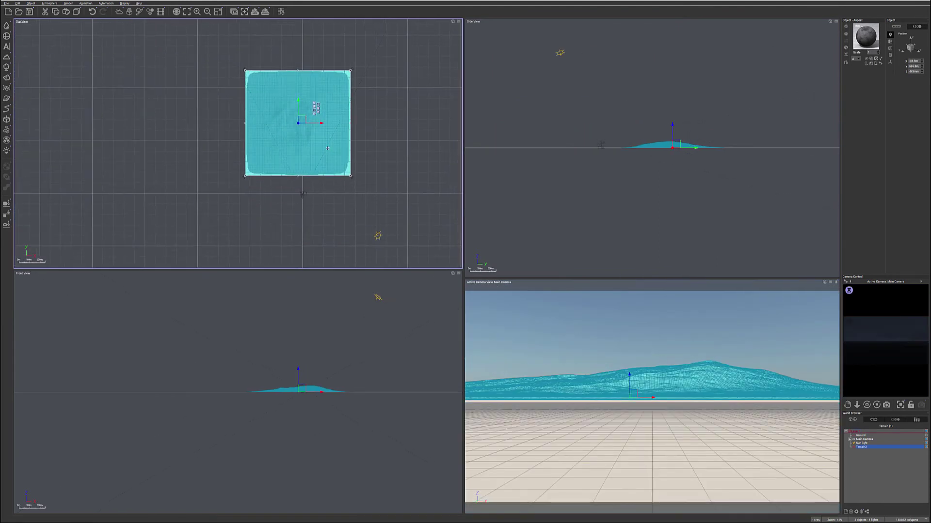
pyautogui.rightClick(316, 139)
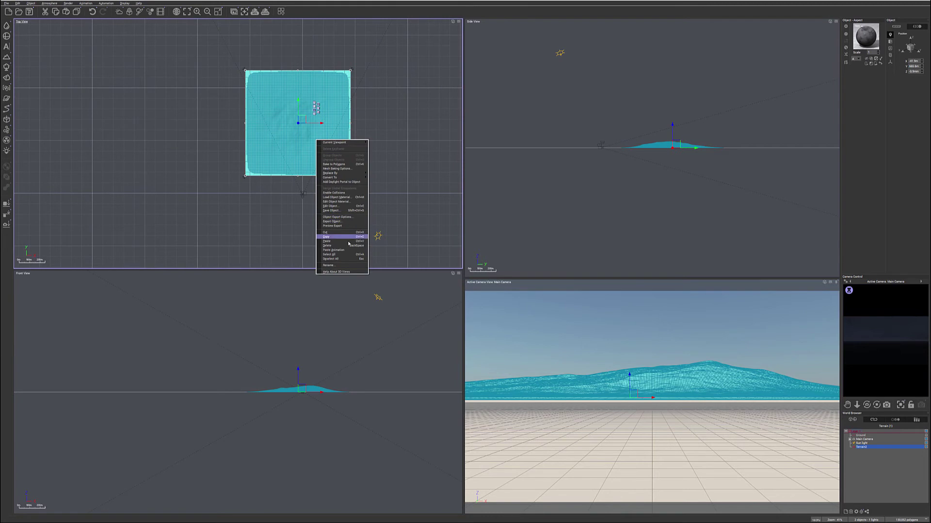
# Open Terrain2's Altitude production function graph and shift the Position and Time nodes left
pyautogui.click(331, 206)
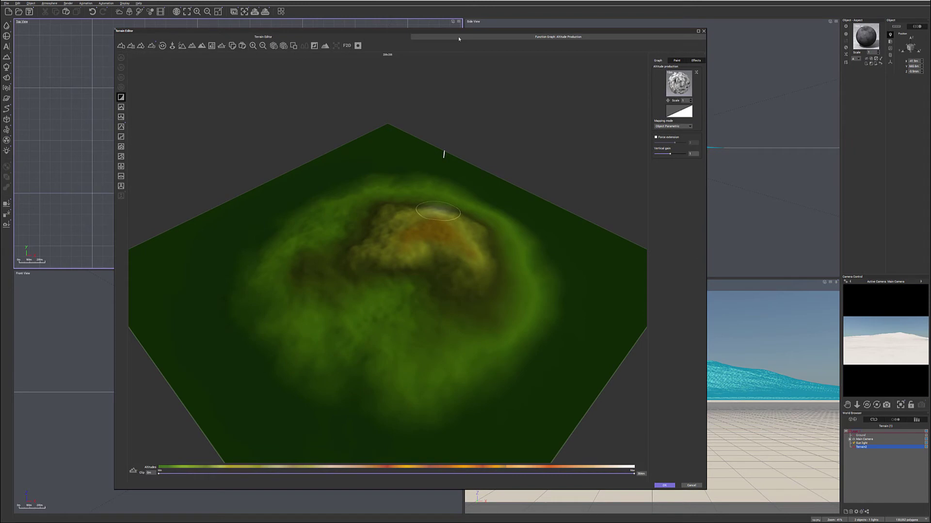
pyautogui.click(483, 36)
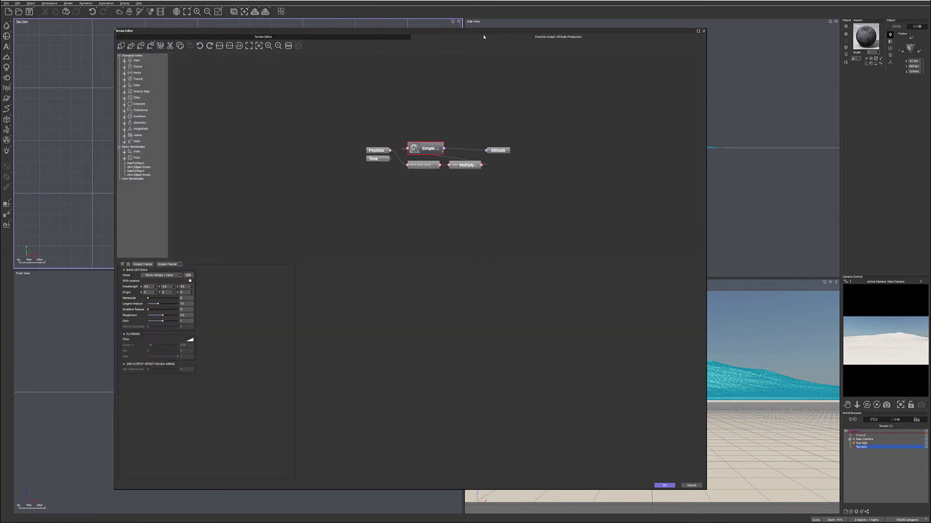
pyautogui.click(315, 35)
pyautogui.rightClick(676, 81)
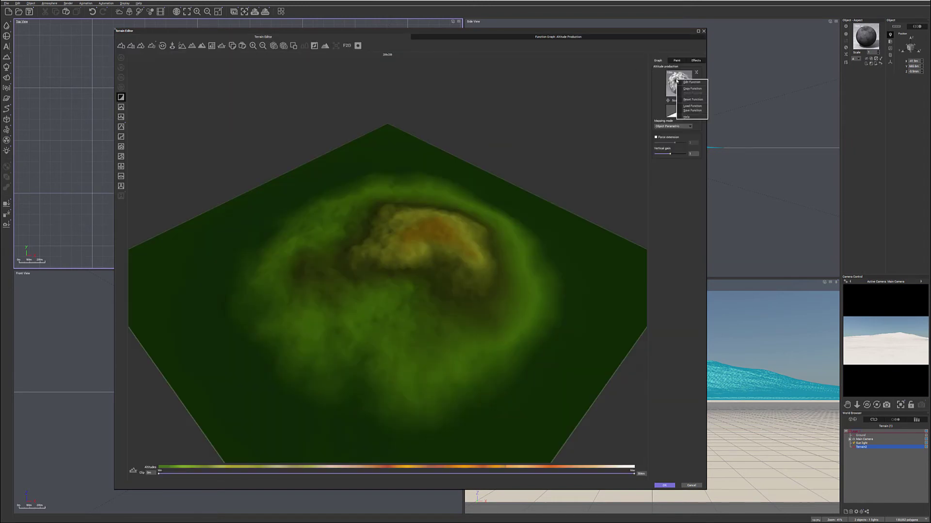
pyautogui.click(692, 82)
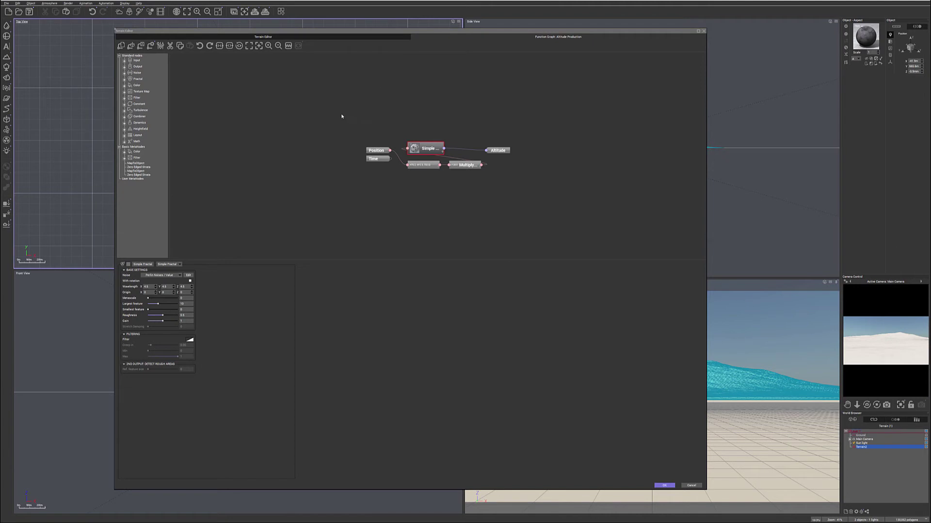
pyautogui.moveTo(344, 134); pyautogui.dragTo(285, 156)
pyautogui.click(526, 270)
# Spread the Altitude, Simple fractal, offset and Multiply nodes apart into a readable chain
pyautogui.moveTo(497, 150); pyautogui.dragTo(601, 148)
pyautogui.moveTo(432, 149); pyautogui.dragTo(526, 146)
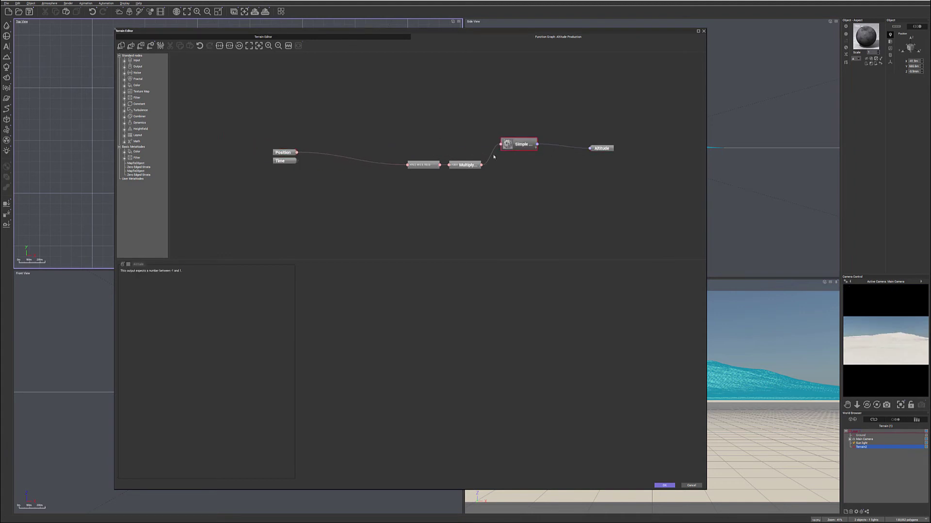
pyautogui.moveTo(421, 165); pyautogui.dragTo(372, 143)
pyautogui.moveTo(466, 166); pyautogui.dragTo(437, 142)
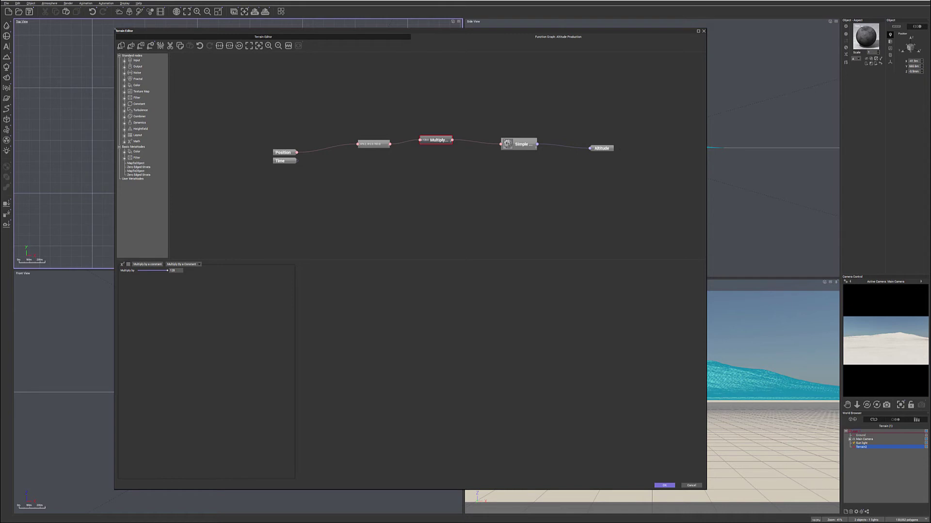
# Browse the Input category, then expand Output and select the Custom Dependency node
pyautogui.click(124, 61)
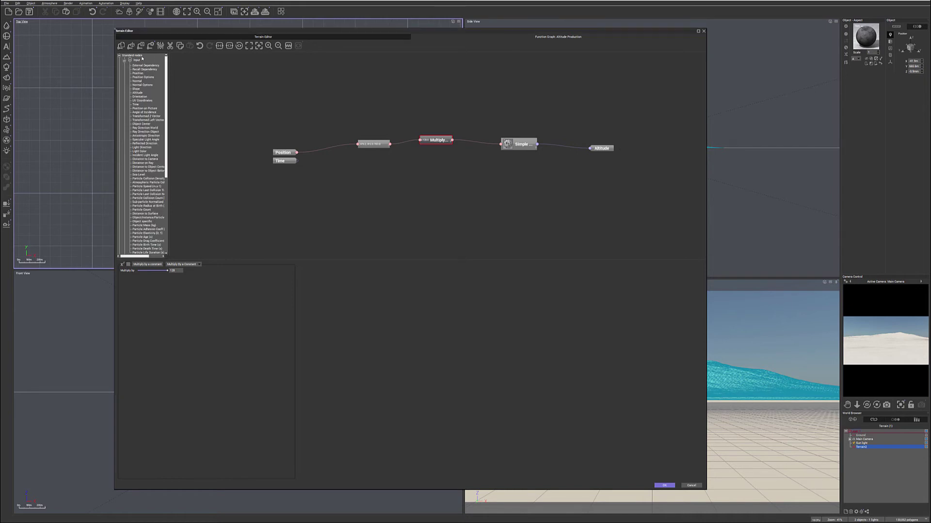
pyautogui.click(124, 61)
pyautogui.click(125, 67)
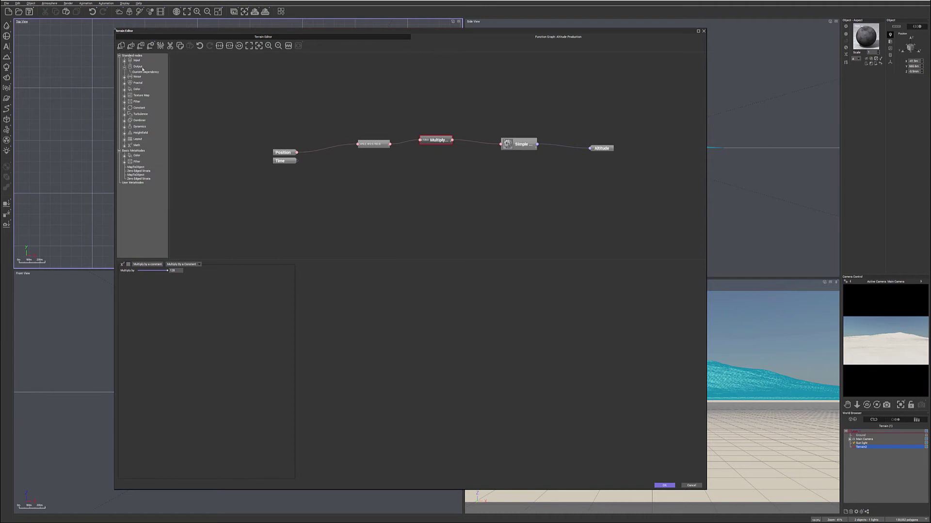
pyautogui.click(145, 72)
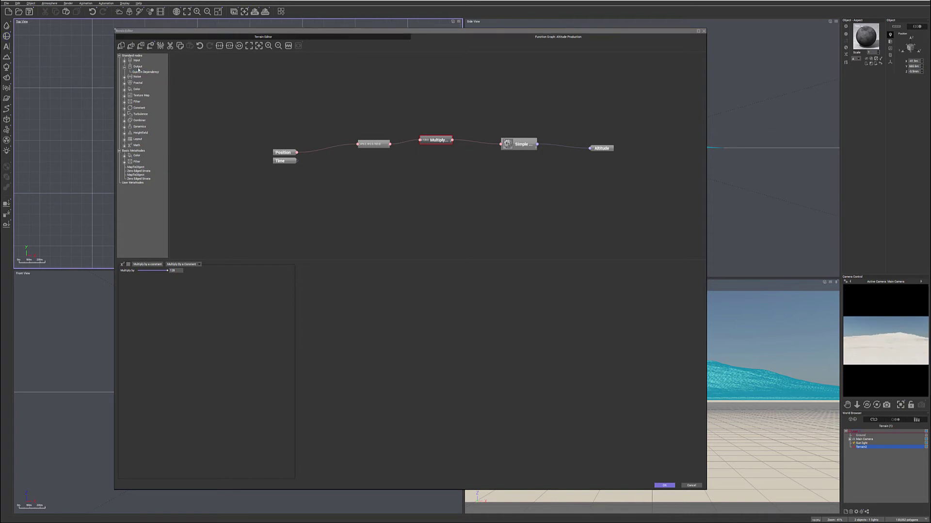
# Add an Output > Custom Dependency node below and right of the Simple fractal
pyautogui.click(592, 169)
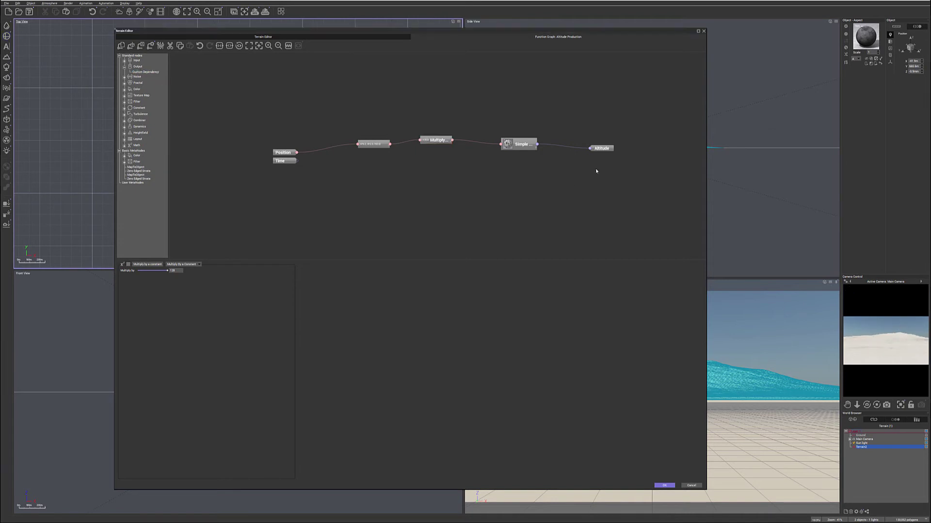
pyautogui.rightClick(579, 171)
pyautogui.moveTo(600, 179)
pyautogui.click(635, 178)
pyautogui.moveTo(595, 177)
pyautogui.mouseDown()
pyautogui.moveTo(630, 191)
pyautogui.moveTo(592, 189)
pyautogui.mouseUp()
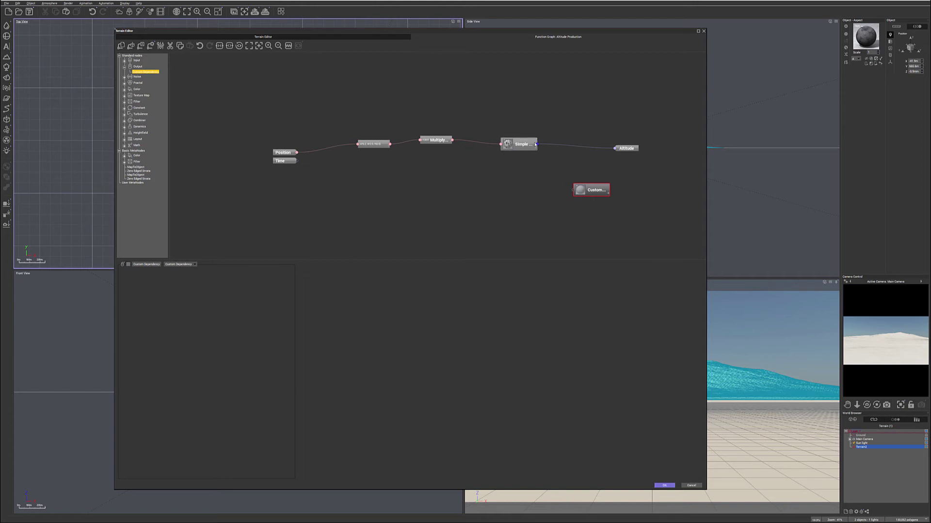
# Lower the Simple fractal node and delete the link from Simple to the Custom node
pyautogui.moveTo(538, 152); pyautogui.dragTo(574, 190)
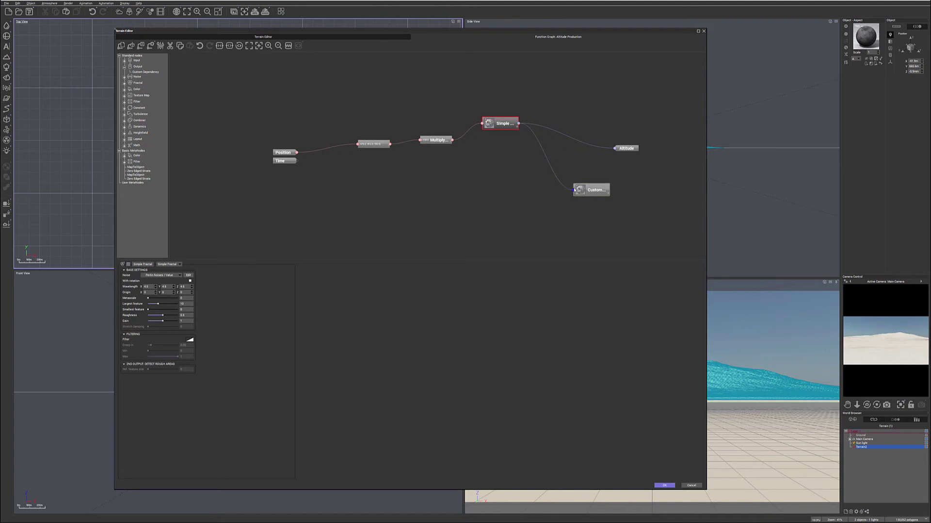
pyautogui.click(607, 193)
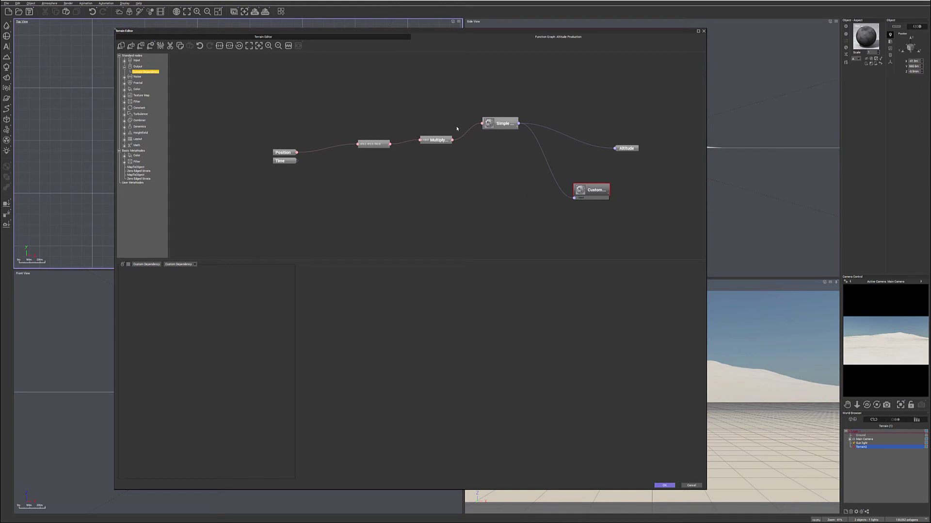
pyautogui.click(550, 168)
pyautogui.press('Delete')
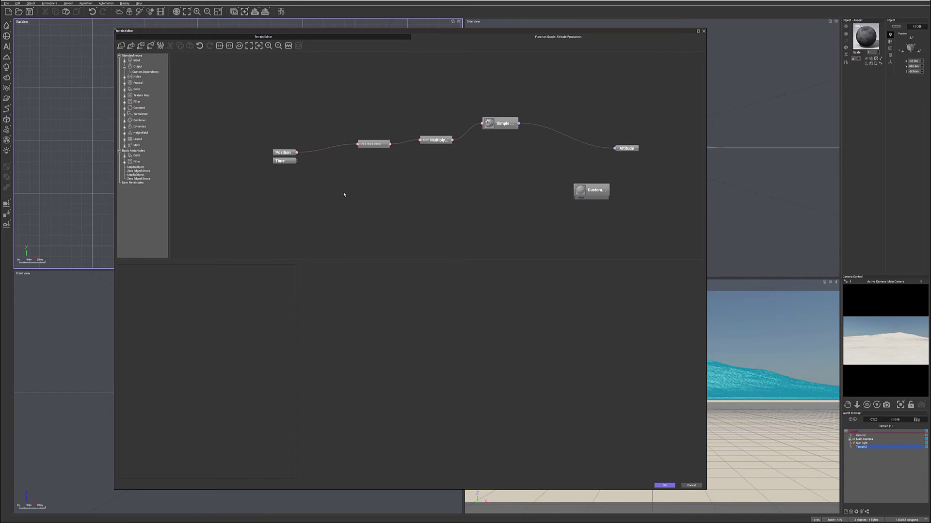
# Add a Rocky Mountains fractal node and tidy the Multiply and Simple nodes up-left
pyautogui.click(124, 83)
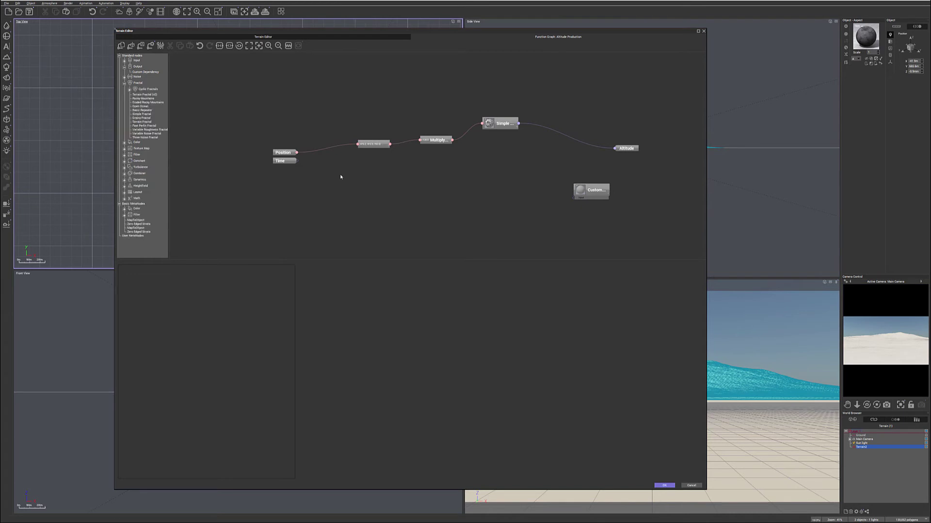
pyautogui.moveTo(143, 99); pyautogui.dragTo(451, 195)
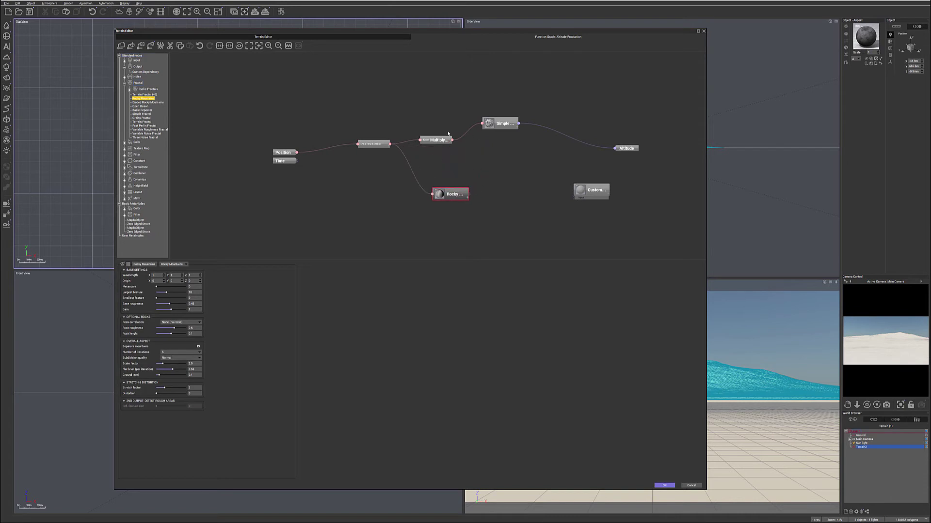
pyautogui.moveTo(438, 136); pyautogui.dragTo(425, 113)
pyautogui.moveTo(509, 122); pyautogui.dragTo(484, 110)
# Add a Combiner > Blender node mixing Simple and Rocky Mountains, feeding Altitude
pyautogui.rightClick(516, 145)
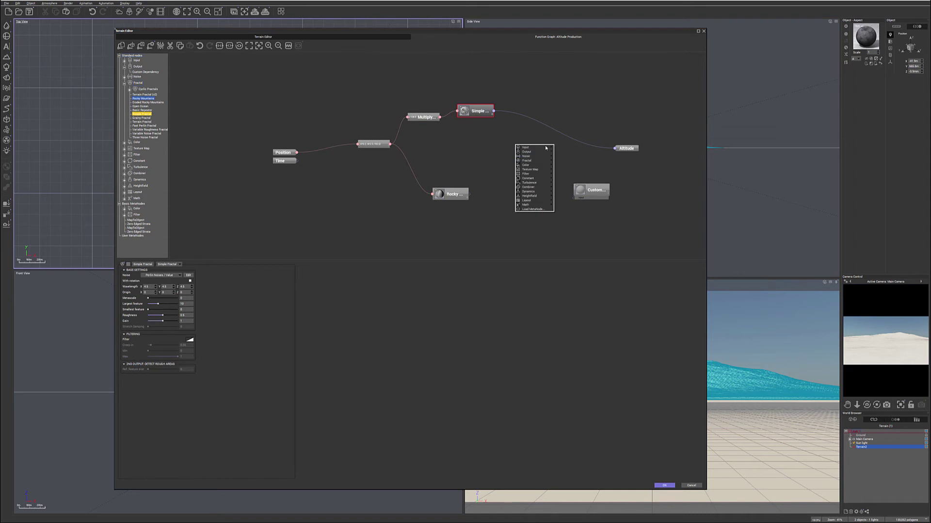
pyautogui.moveTo(538, 176)
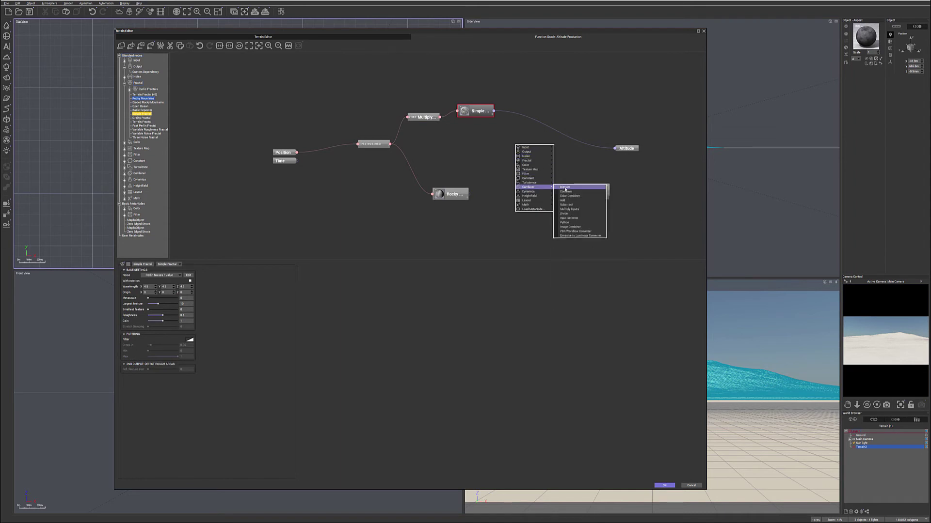
pyautogui.click(565, 187)
pyautogui.moveTo(494, 111); pyautogui.dragTo(486, 180)
pyautogui.moveTo(493, 113); pyautogui.dragTo(509, 145)
pyautogui.moveTo(469, 194); pyautogui.dragTo(503, 141)
pyautogui.click(516, 140)
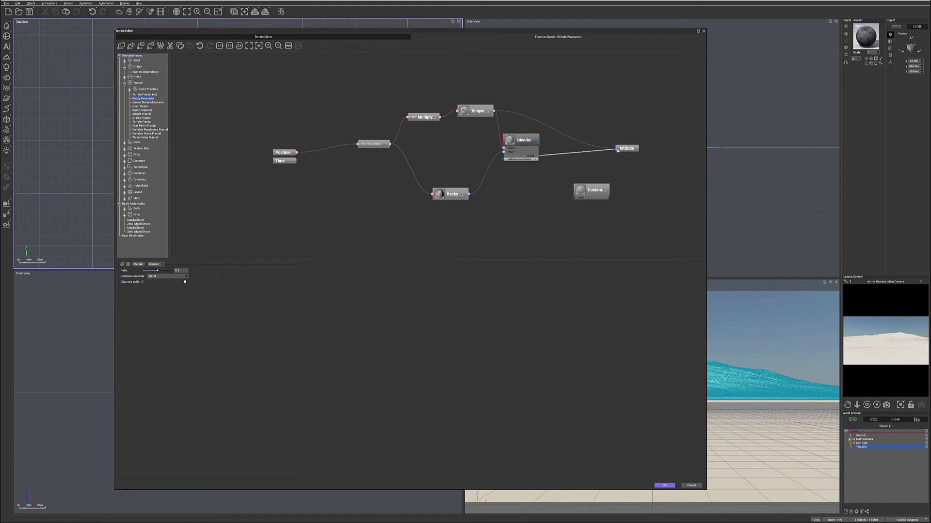
pyautogui.moveTo(618, 148); pyautogui.dragTo(616, 148)
# Connect Rocky Mountains to the Custom node and rename it 'Rocky mountain'
pyautogui.moveTo(469, 195); pyautogui.dragTo(576, 198)
pyautogui.click(592, 190)
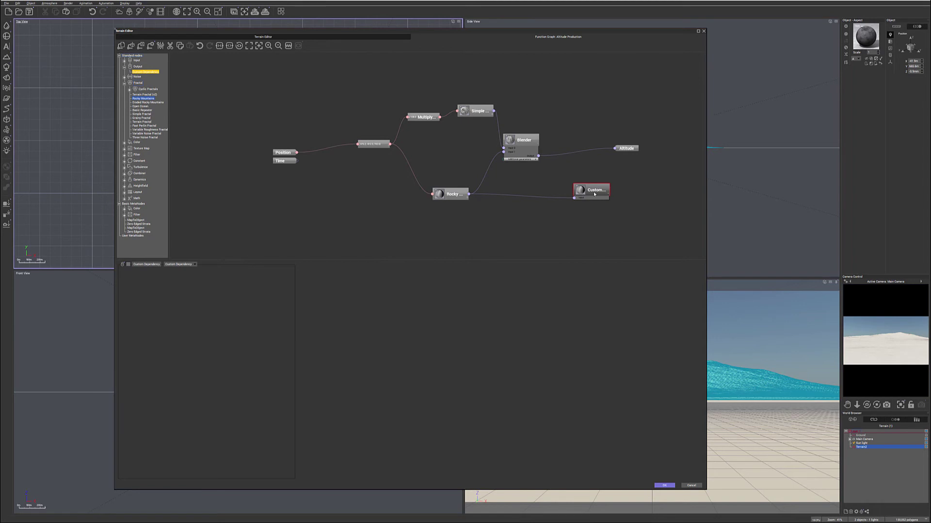
pyautogui.doubleClick(595, 192)
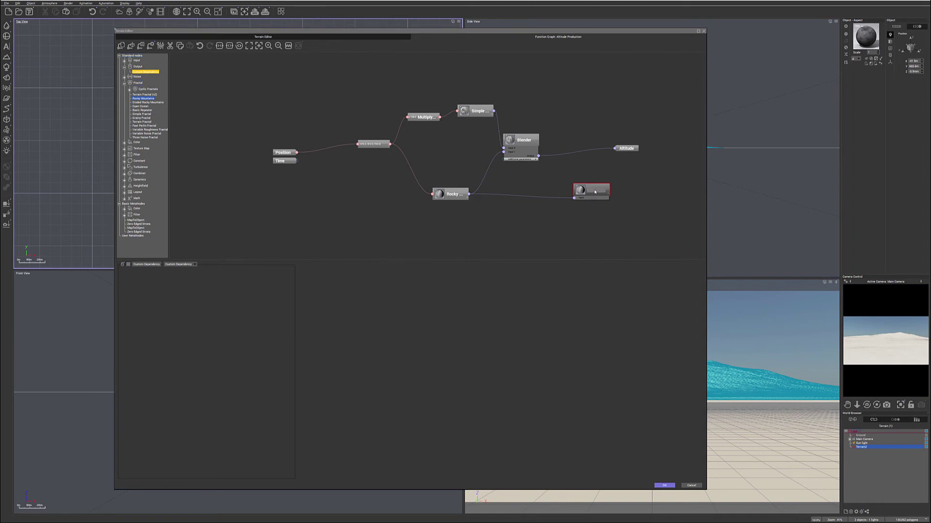
pyautogui.write('Rocky mountain')
pyautogui.click(573, 163)
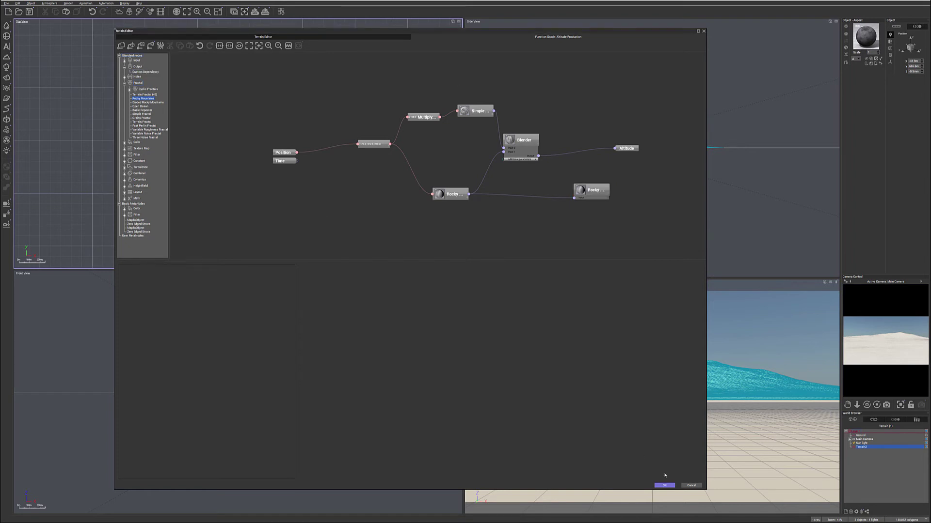
# Apply the terrain edits and open Terrain2's material in the Advanced Material Editor
pyautogui.click(664, 485)
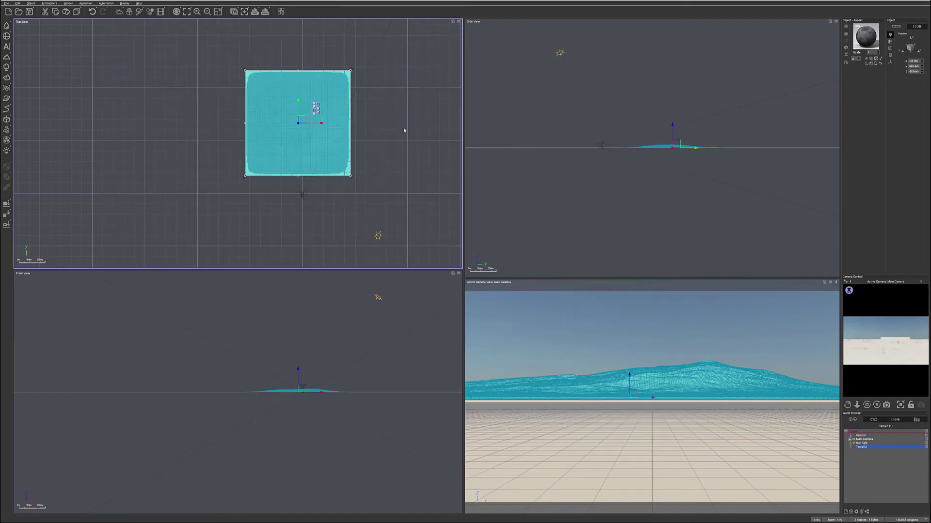
pyautogui.doubleClick(866, 37)
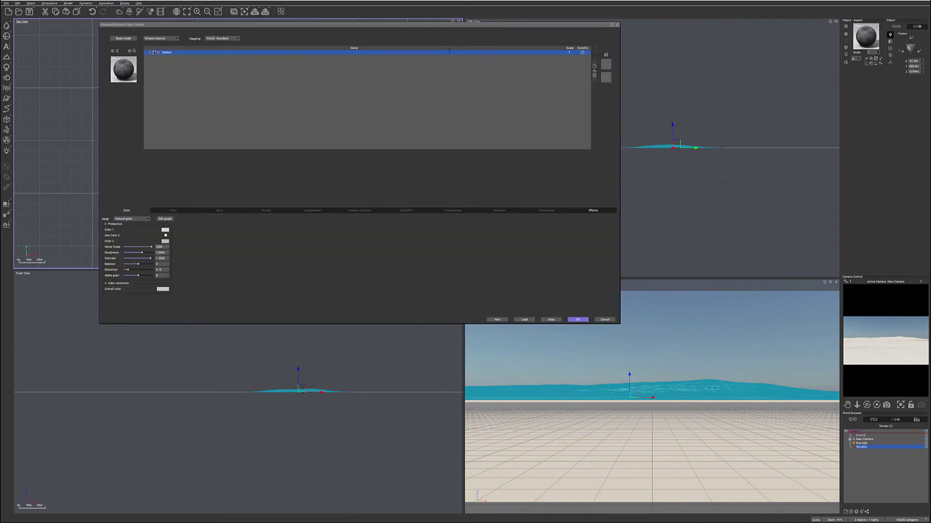
pyautogui.moveTo(356, 28); pyautogui.dragTo(405, 61)
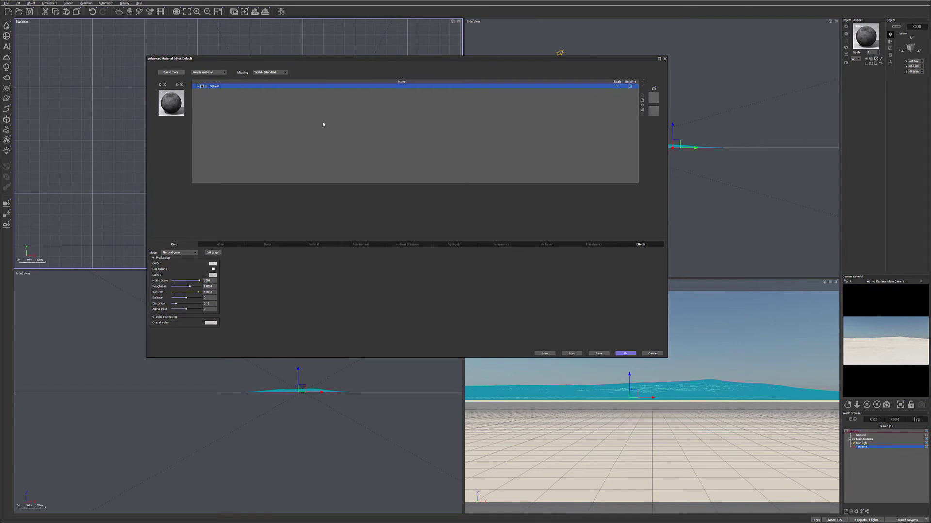
# Add a New Layer with a red overall colour and bring up its alpha function options
pyautogui.click(642, 100)
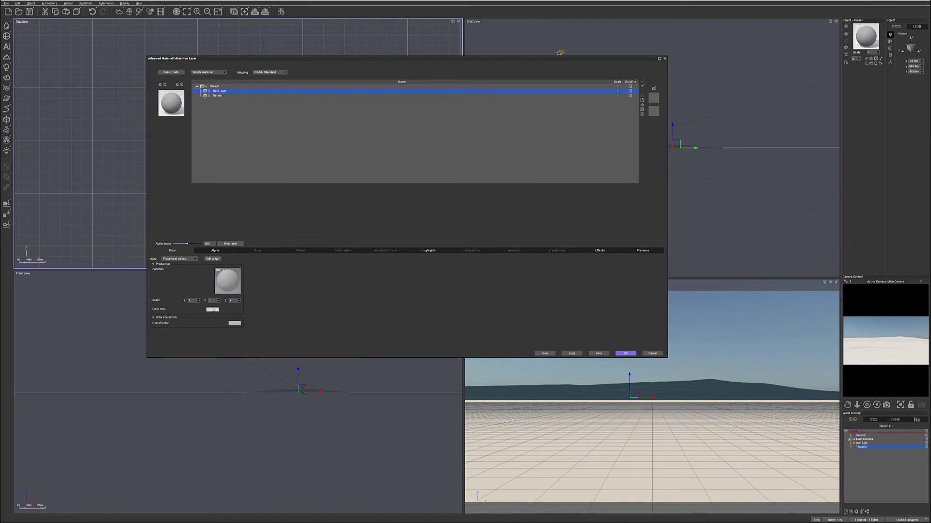
pyautogui.click(235, 323)
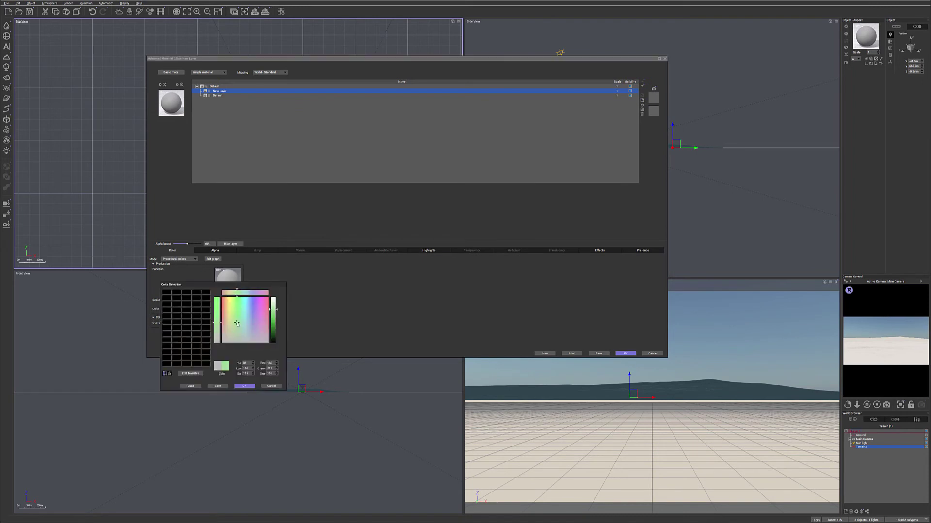
pyautogui.click(266, 300)
pyautogui.click(244, 386)
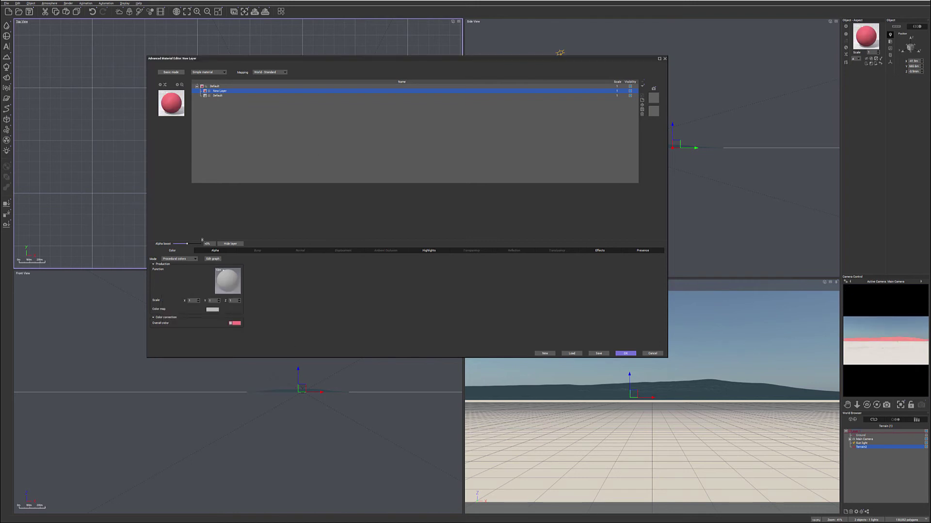
pyautogui.click(215, 251)
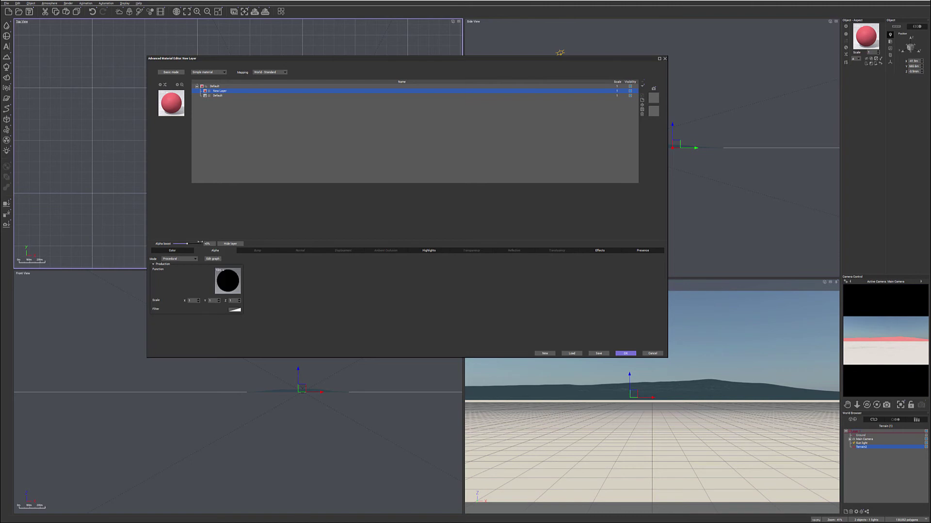
pyautogui.rightClick(224, 279)
# Open the layer's alpha function graph and spread out its Color map, Filter and Constant nodes
pyautogui.click(238, 281)
pyautogui.moveTo(512, 63); pyautogui.dragTo(433, 20)
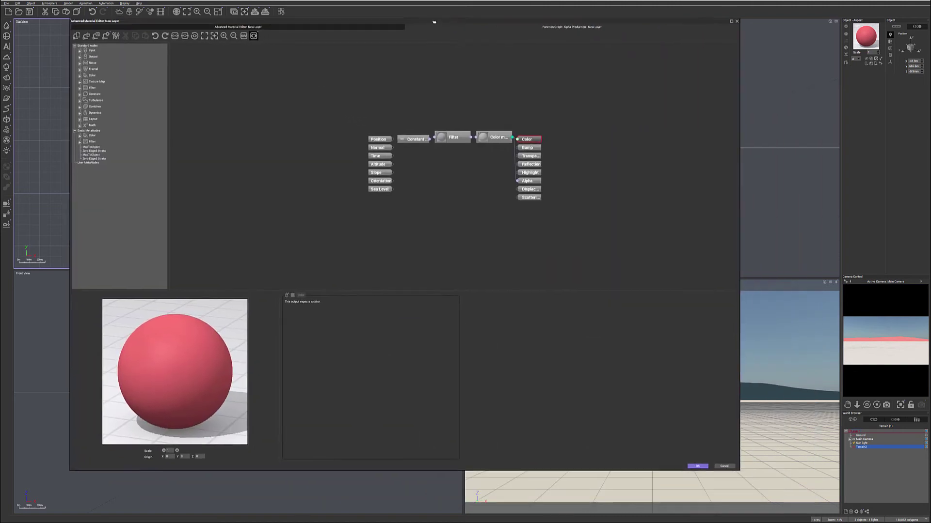
pyautogui.moveTo(573, 99); pyautogui.dragTo(479, 218)
pyautogui.moveTo(536, 132); pyautogui.dragTo(640, 131)
pyautogui.moveTo(448, 131); pyautogui.dragTo(494, 128)
pyautogui.moveTo(412, 134); pyautogui.dragTo(417, 115)
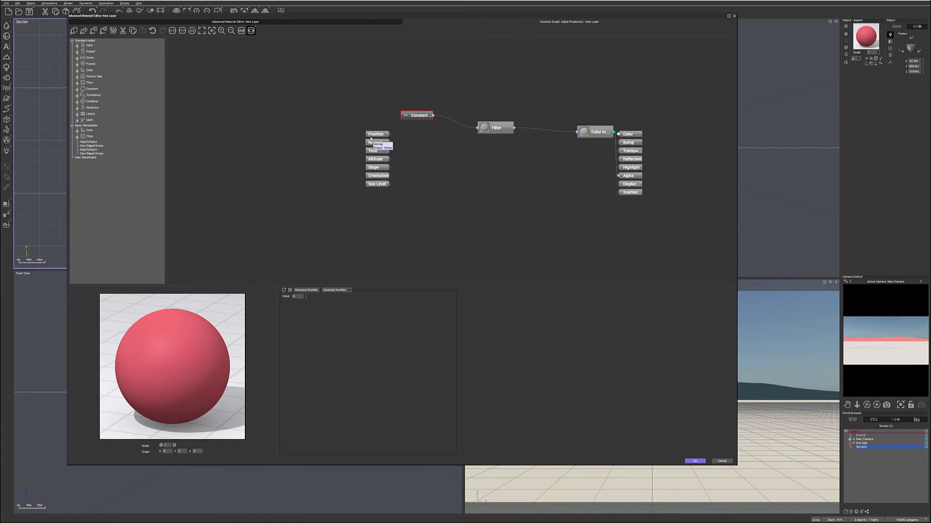
# Add an Input > External Dependency node following Terrain2 > Rocky Mountain
pyautogui.rightClick(377, 211)
pyautogui.moveTo(390, 212)
pyautogui.click(447, 211)
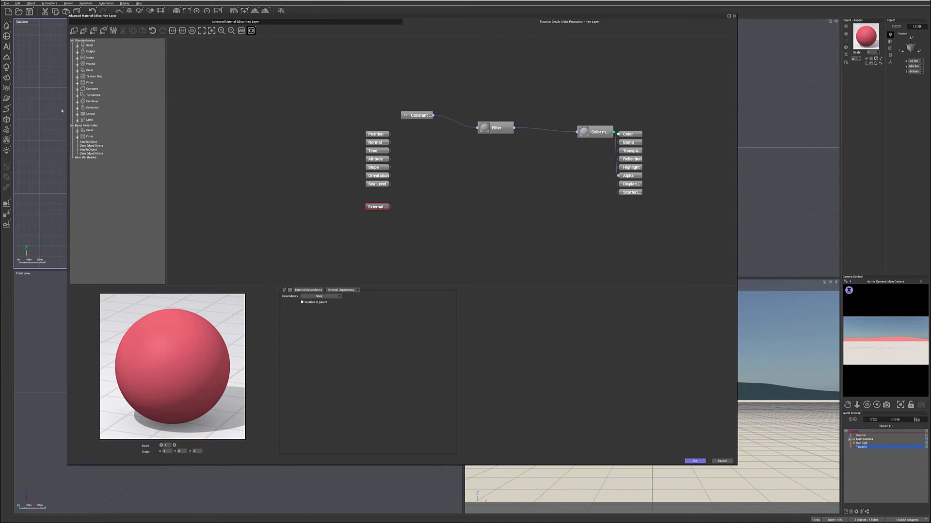
pyautogui.click(315, 199)
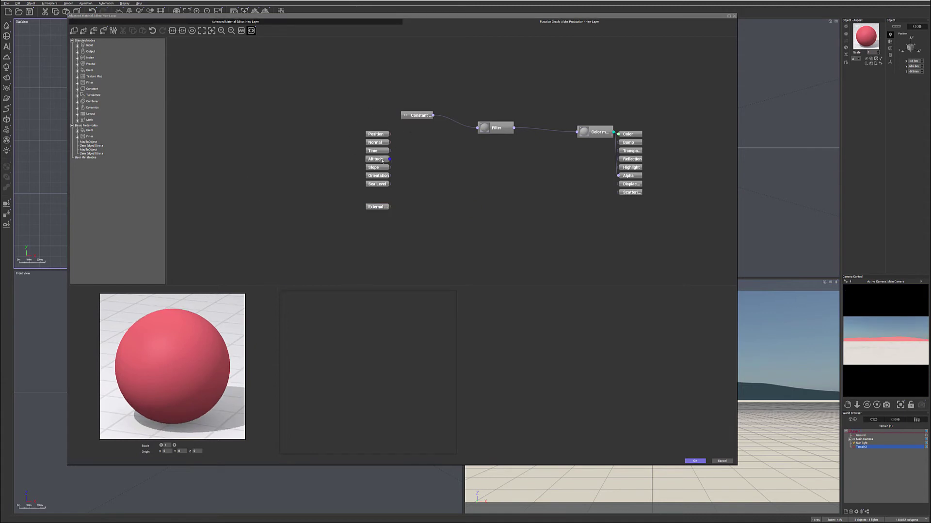
pyautogui.click(377, 207)
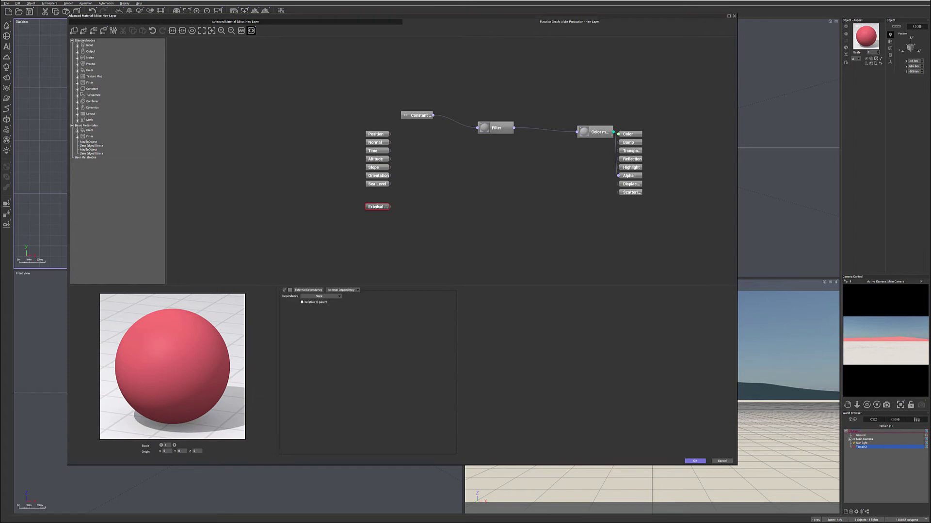
pyautogui.click(340, 297)
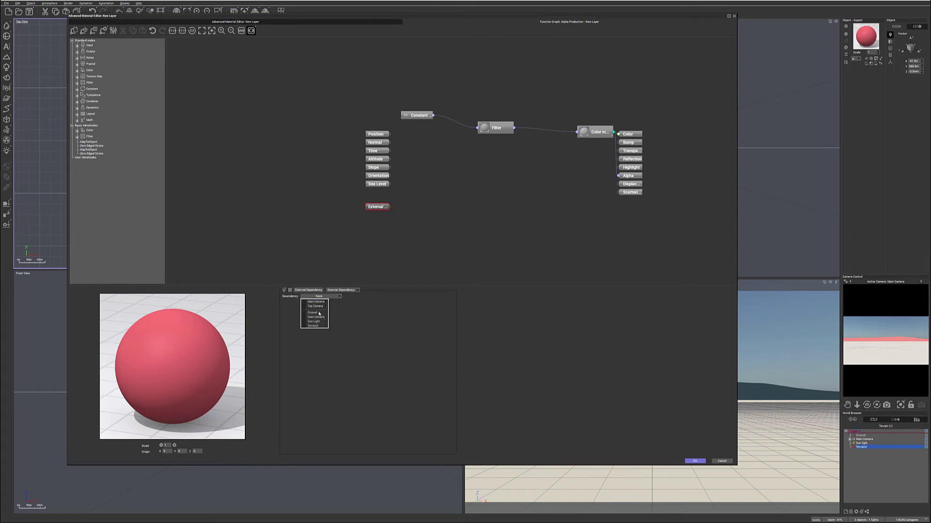
pyautogui.moveTo(319, 326)
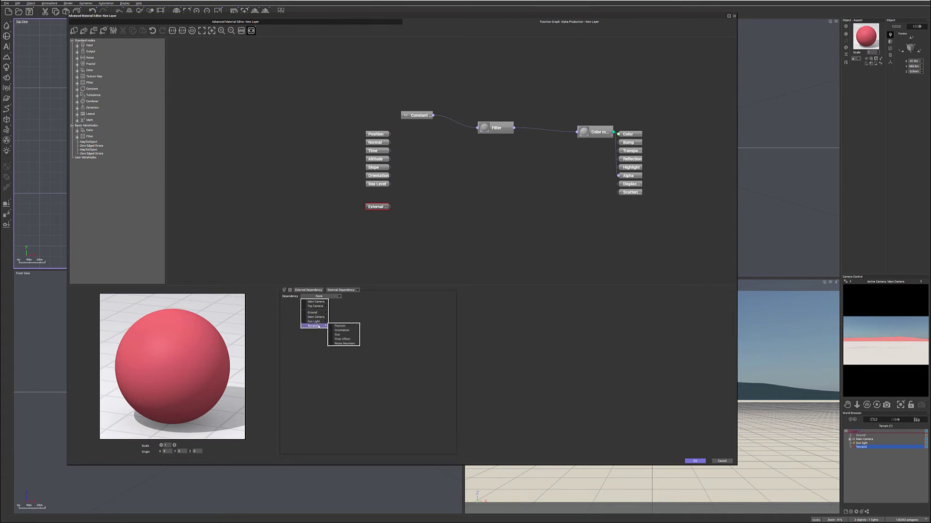
pyautogui.click(336, 344)
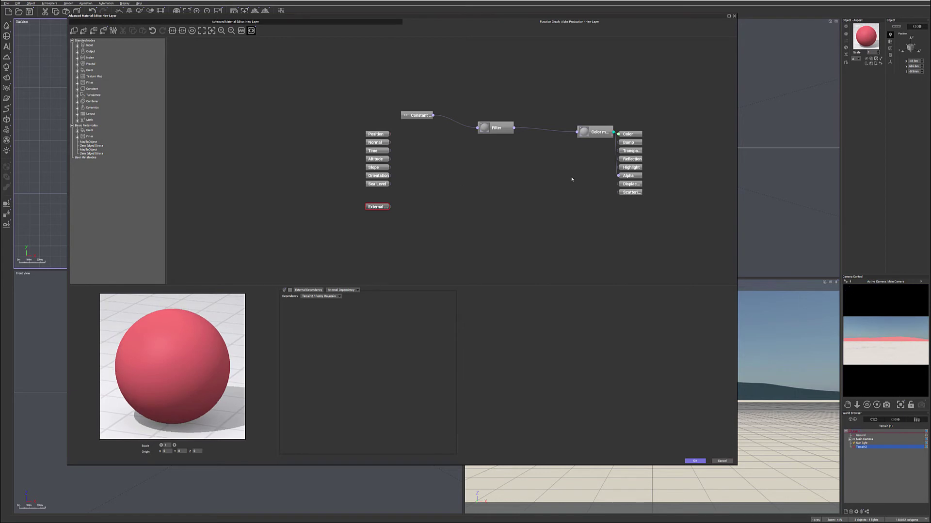
# Wire the External Dependency node into both the Alpha and Transparency outputs
pyautogui.moveTo(590, 130); pyautogui.dragTo(555, 153)
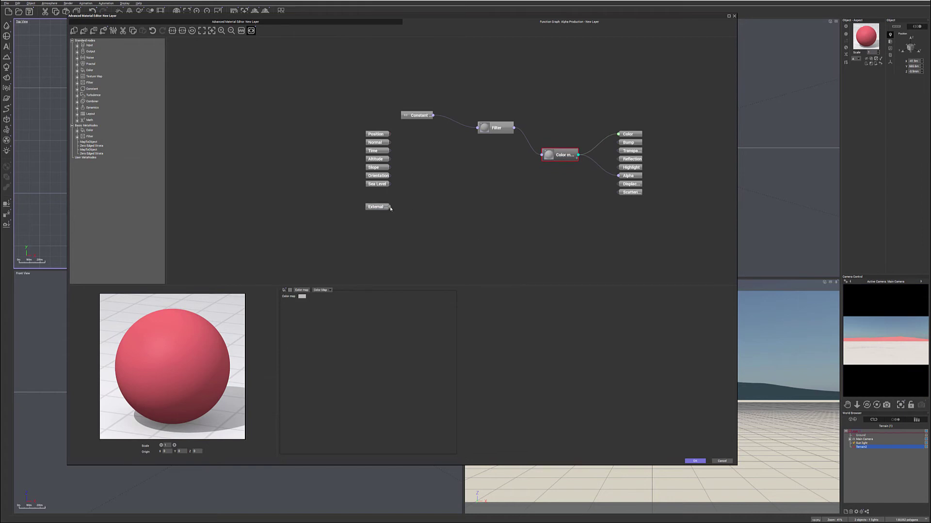
pyautogui.moveTo(390, 207); pyautogui.dragTo(620, 178)
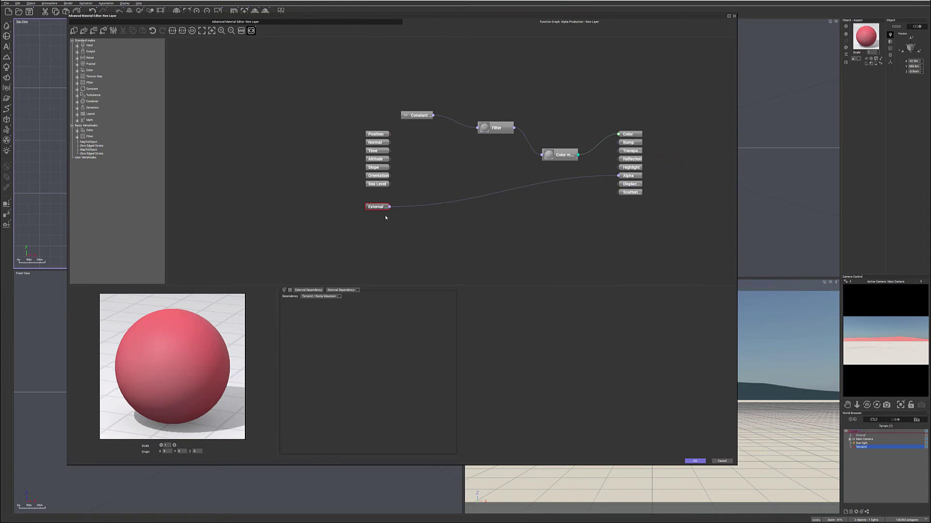
pyautogui.moveTo(389, 207); pyautogui.dragTo(620, 153)
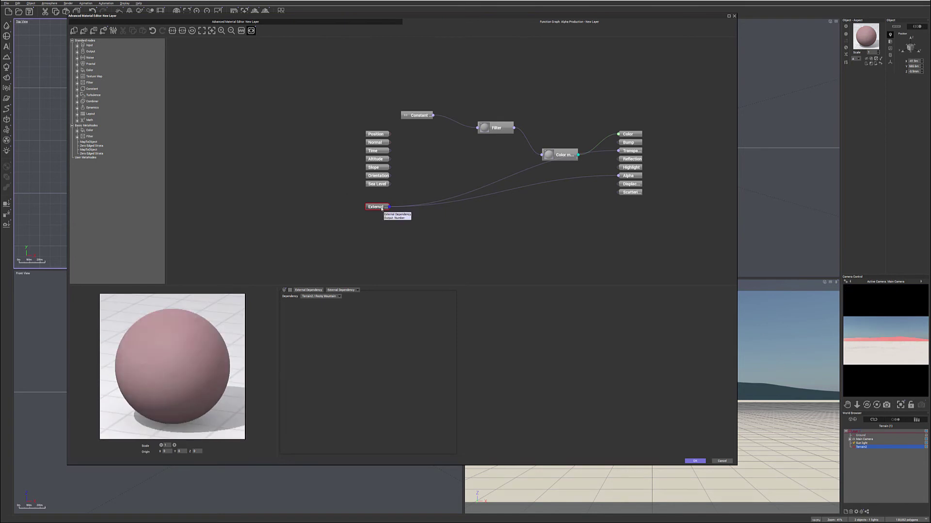
# Apply the material changes and raise the Main Camera in the Side view
pyautogui.click(703, 462)
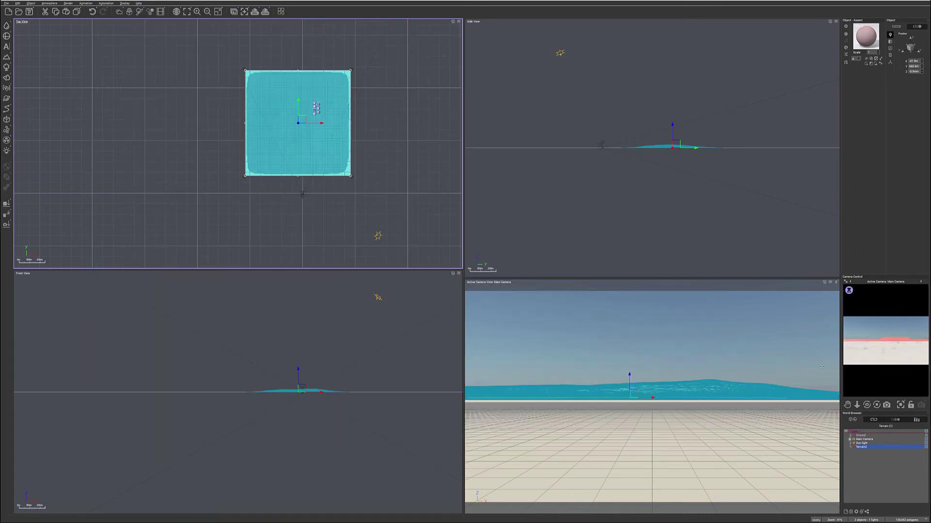
pyautogui.click(863, 440)
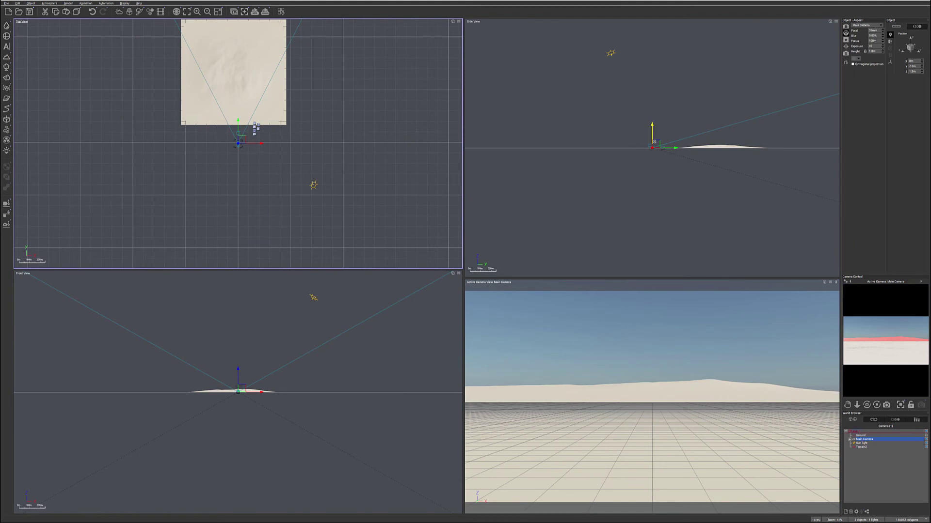
pyautogui.click(654, 135)
pyautogui.moveTo(655, 135); pyautogui.dragTo(651, 125)
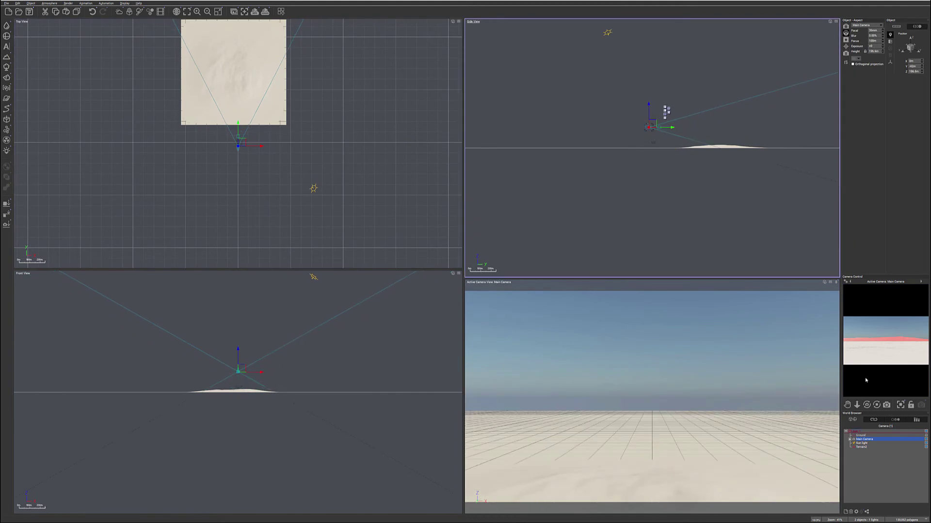
# Tilt the camera down toward the terrain, pull it back, and enlarge the camera preview
pyautogui.moveTo(866, 404); pyautogui.dragTo(866, 428)
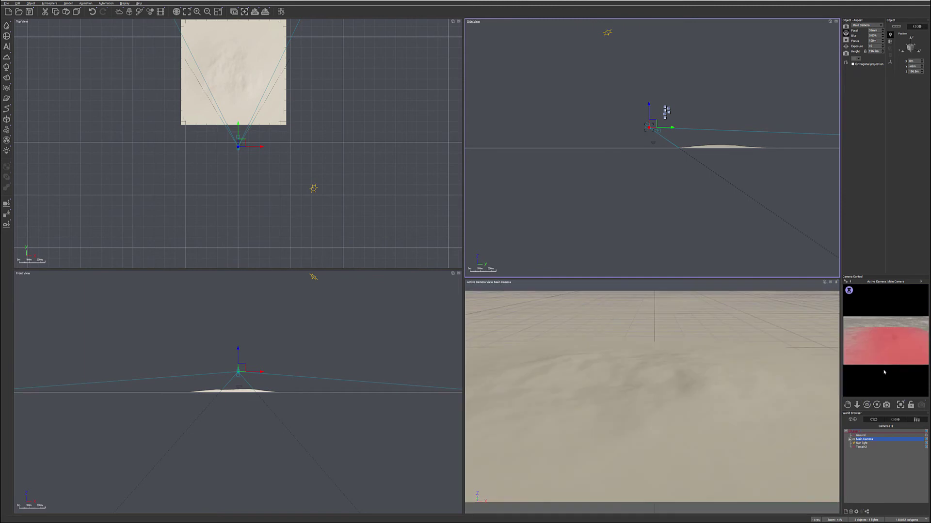
pyautogui.moveTo(650, 126); pyautogui.dragTo(615, 104)
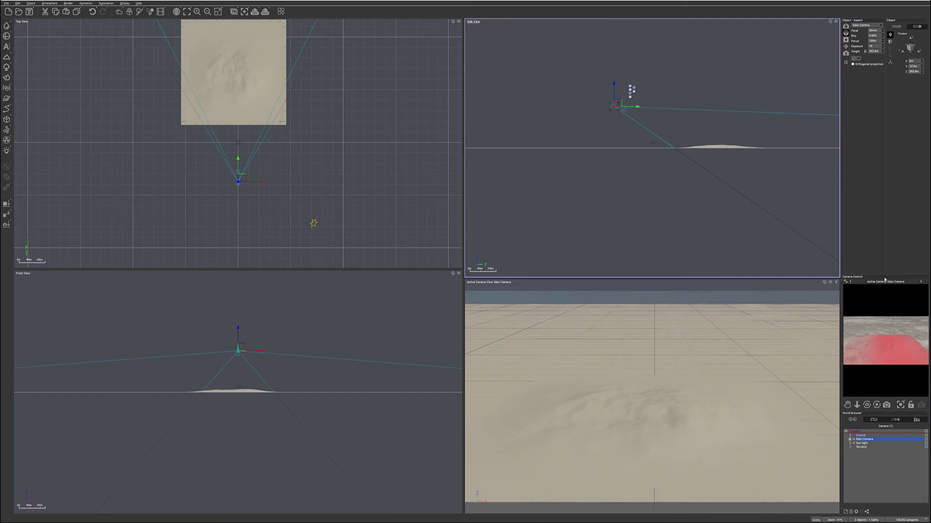
pyautogui.moveTo(885, 277); pyautogui.dragTo(884, 210)
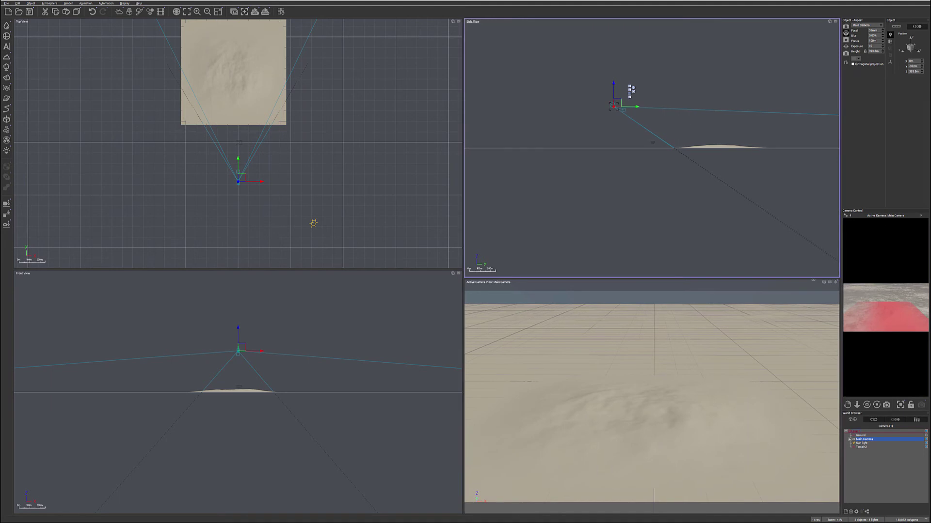
pyautogui.moveTo(841, 282); pyautogui.dragTo(751, 282)
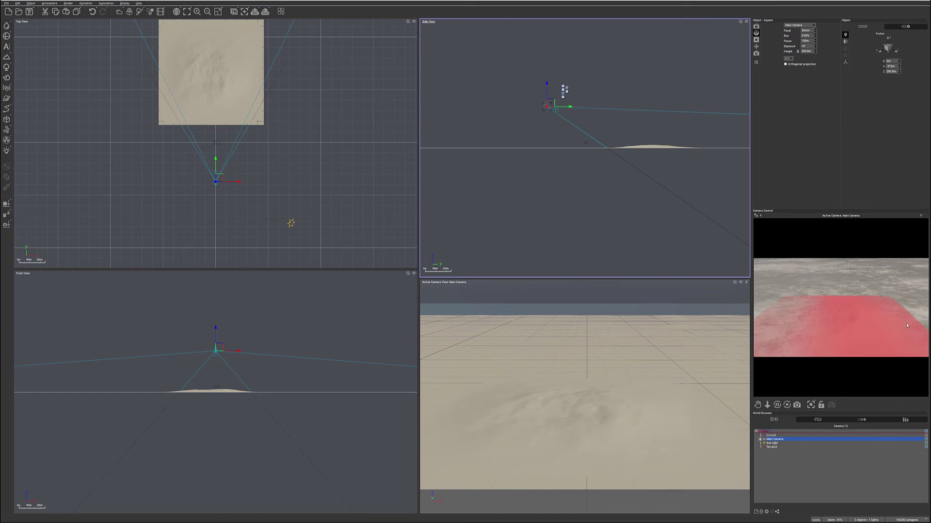
pyautogui.rightClick(855, 347)
pyautogui.click(853, 303)
pyautogui.doubleClick(247, 58)
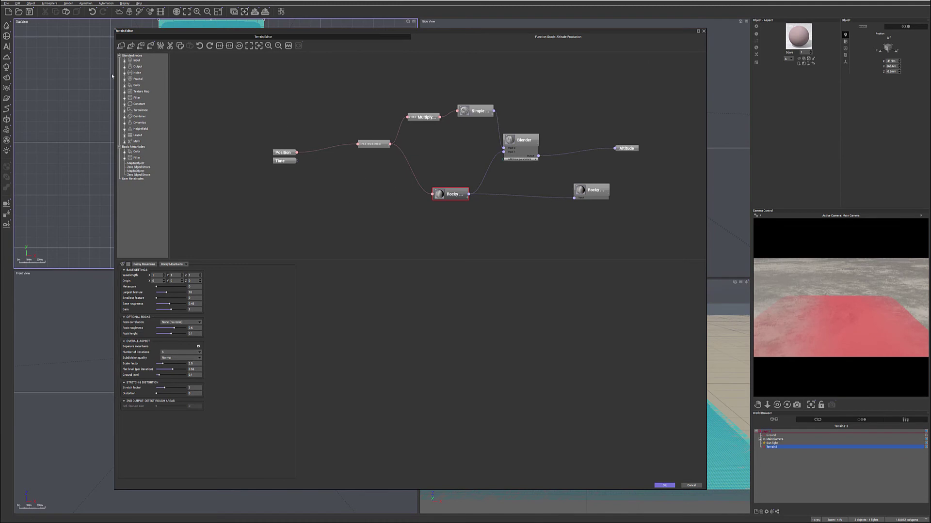
pyautogui.click(125, 60)
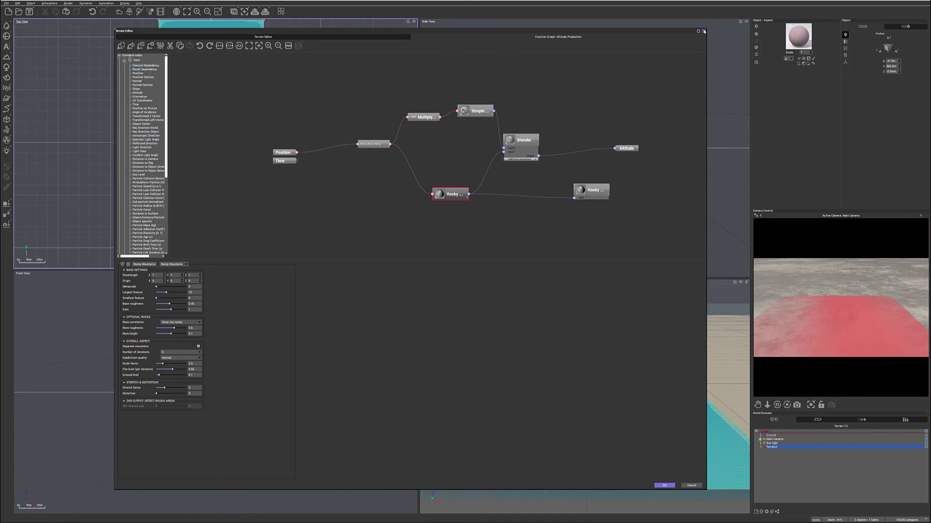
# Close the terrain editor, add another material layer, and colour it deep blue
pyautogui.click(669, 485)
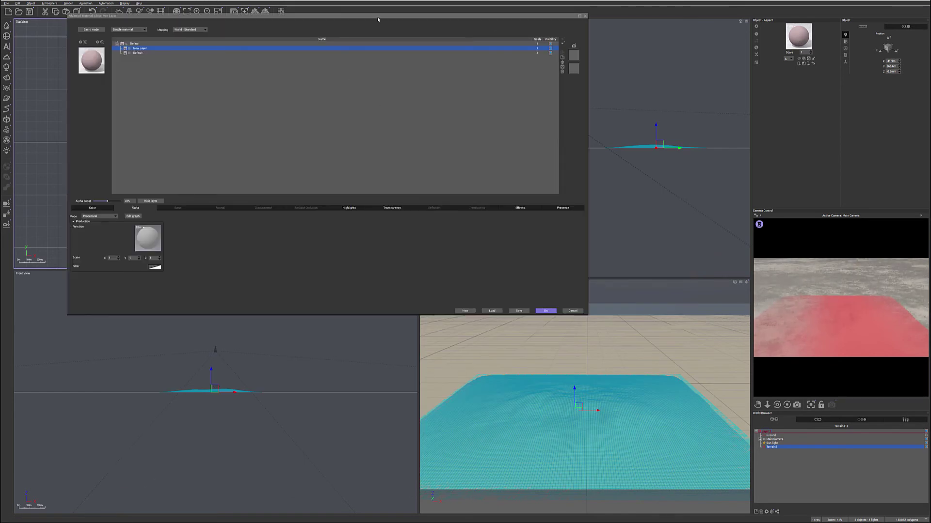
pyautogui.moveTo(378, 19); pyautogui.dragTo(403, 58)
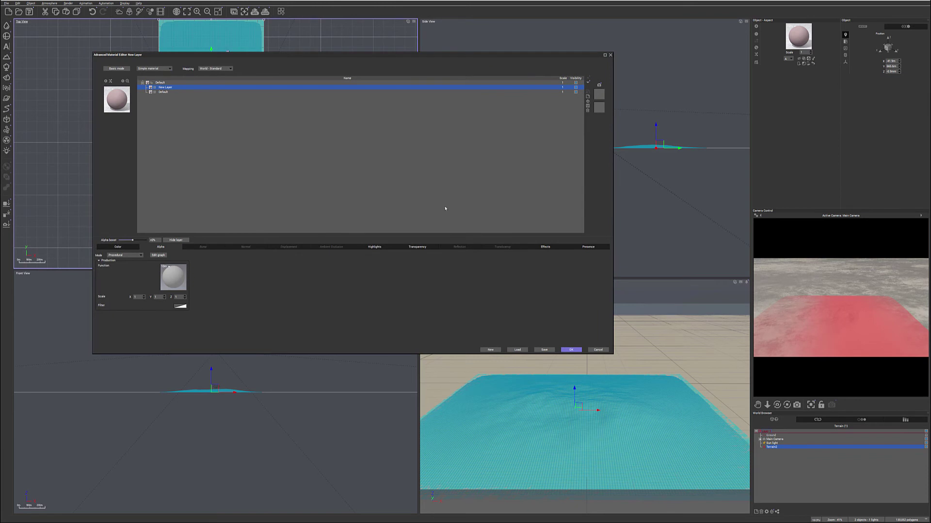
pyautogui.click(588, 96)
pyautogui.click(124, 248)
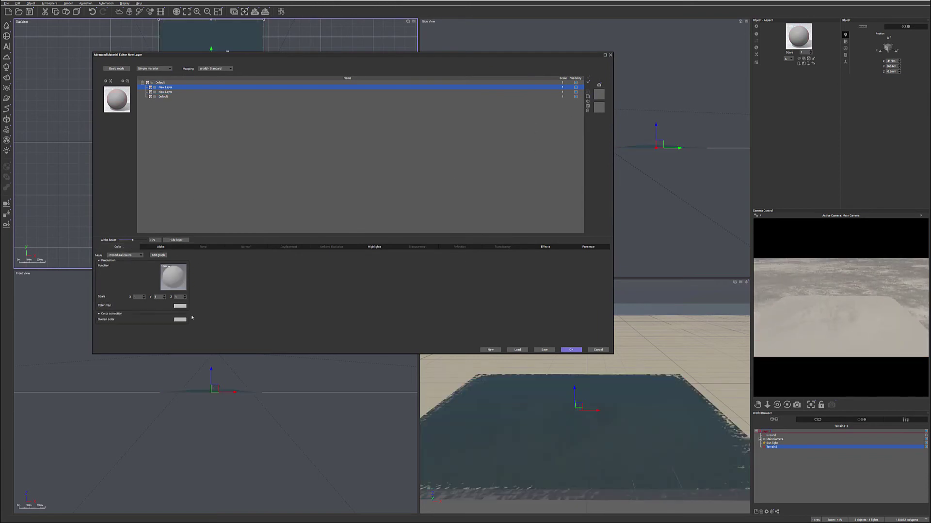
pyautogui.click(179, 306)
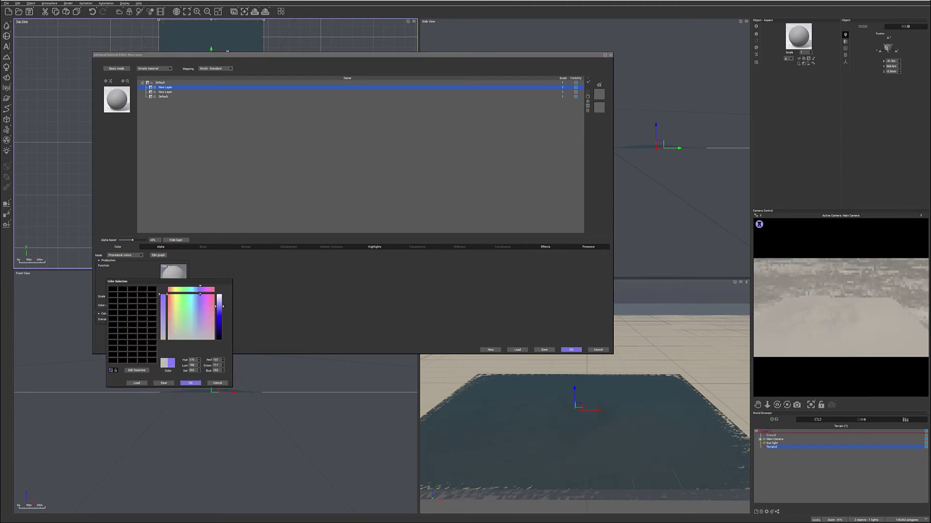
pyautogui.moveTo(222, 321); pyautogui.dragTo(222, 335)
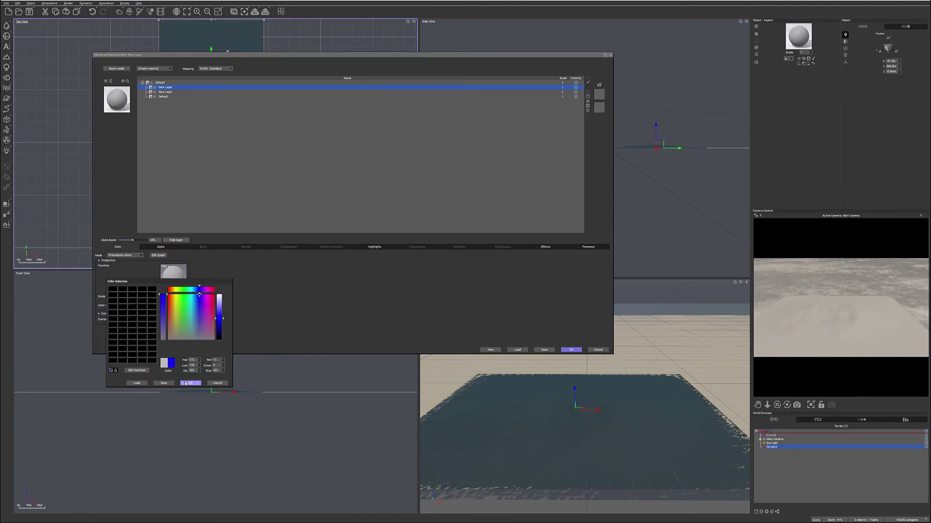
pyautogui.click(190, 383)
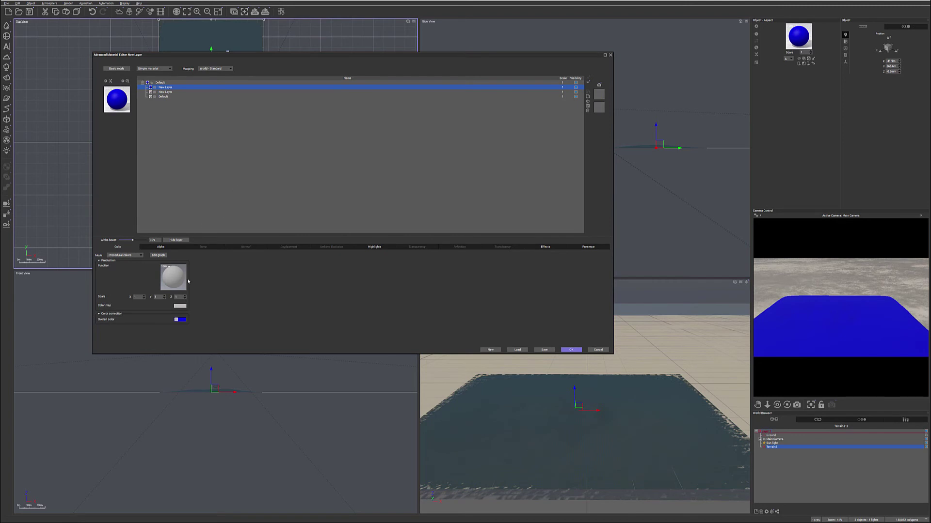
# Open the blue layer's alpha function in the function graph editor
pyautogui.click(159, 247)
pyautogui.rightClick(175, 274)
pyautogui.click(189, 277)
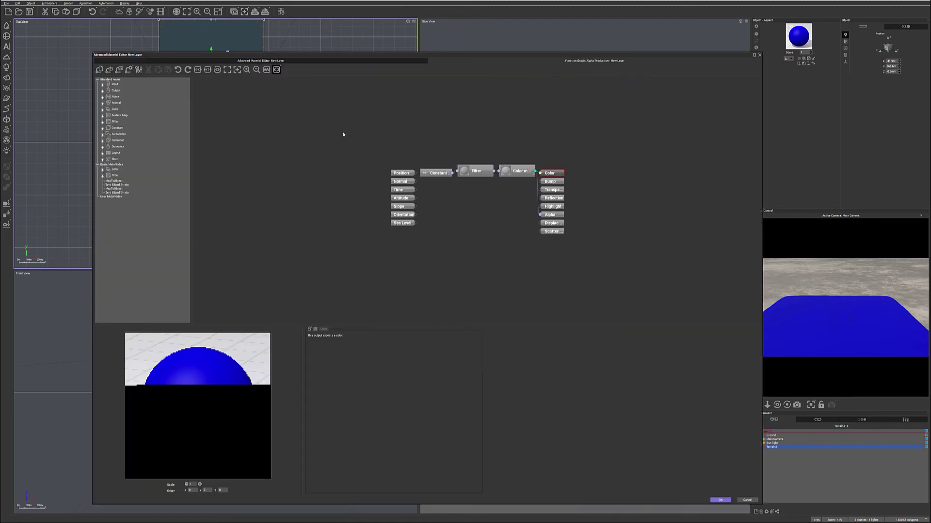
# Rearrange the alpha graph, moving the input, Constant, Filter and Color map nodes up-left
pyautogui.moveTo(345, 119); pyautogui.dragTo(416, 257)
pyautogui.moveTo(406, 173); pyautogui.dragTo(293, 165)
pyautogui.moveTo(403, 141); pyautogui.dragTo(519, 168)
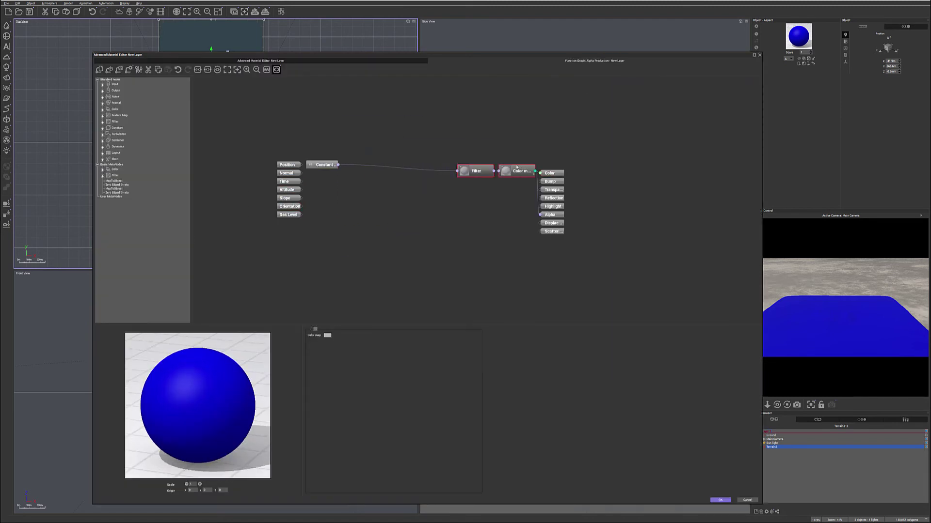
pyautogui.moveTo(502, 170); pyautogui.dragTo(467, 145)
pyautogui.click(345, 204)
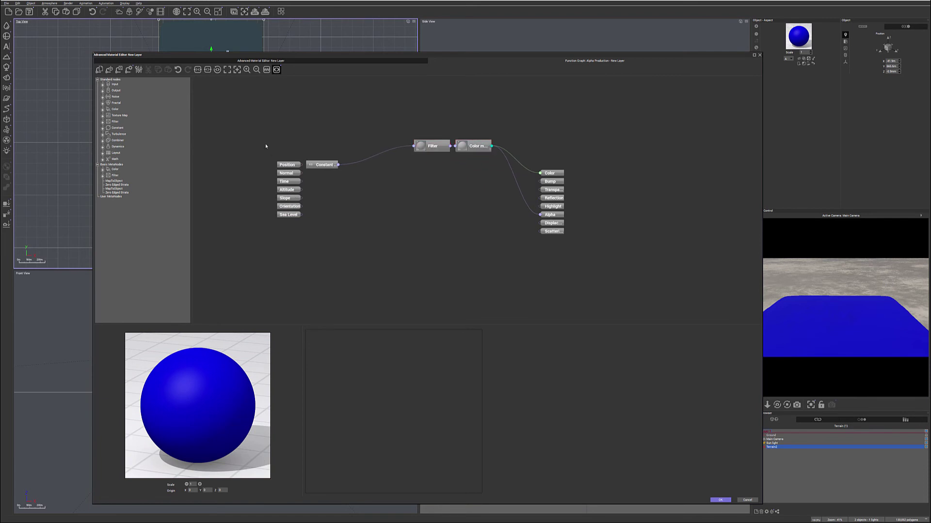
pyautogui.moveTo(264, 154); pyautogui.dragTo(298, 253)
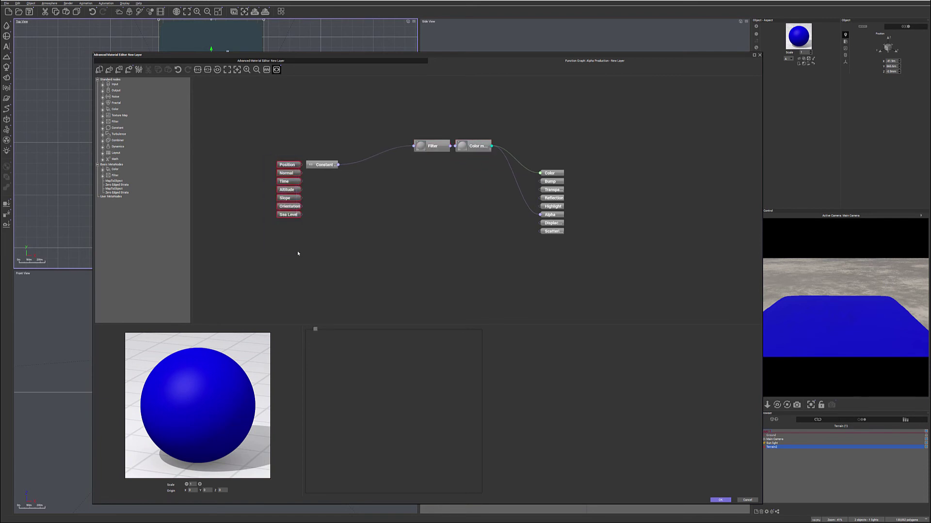
pyautogui.click(342, 215)
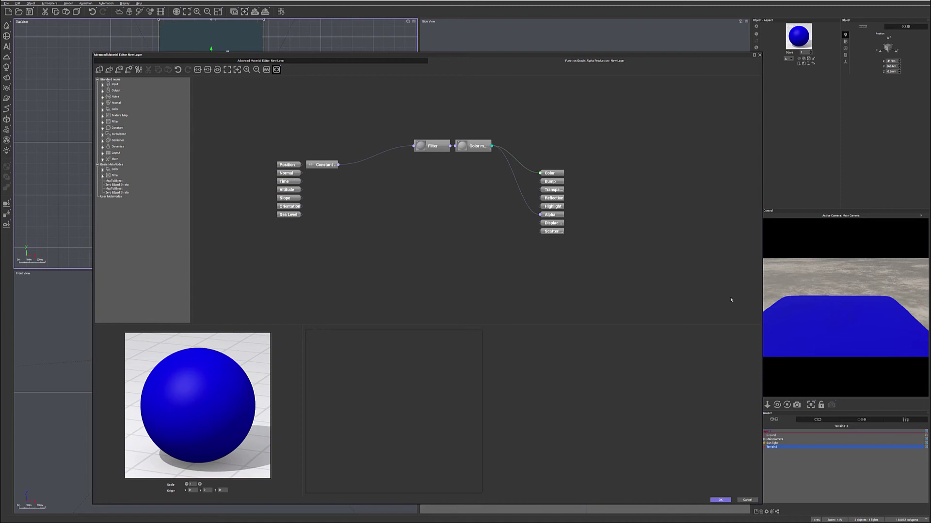
# Replace the Normal input with an External Dependency node reading Sun Light / Position
pyautogui.click(102, 84)
pyautogui.moveTo(119, 91); pyautogui.dragTo(287, 173)
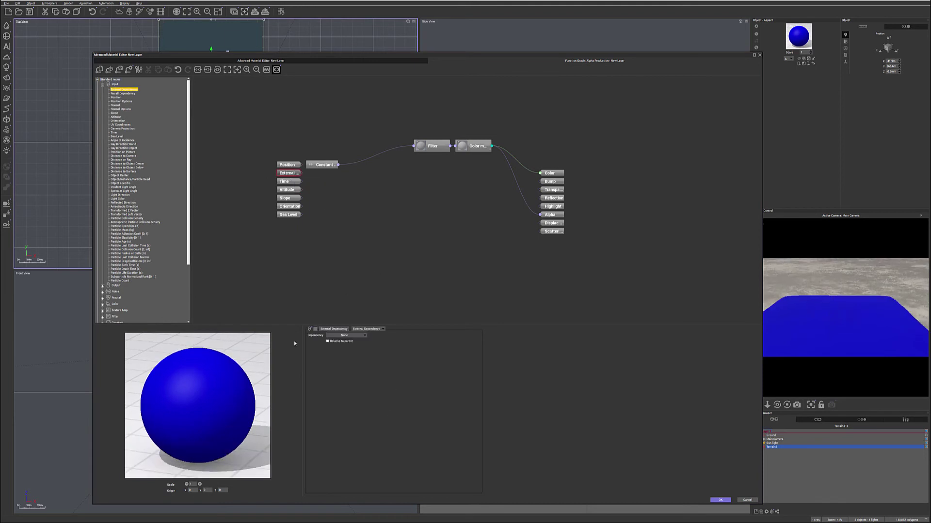
pyautogui.click(365, 336)
pyautogui.moveTo(348, 361)
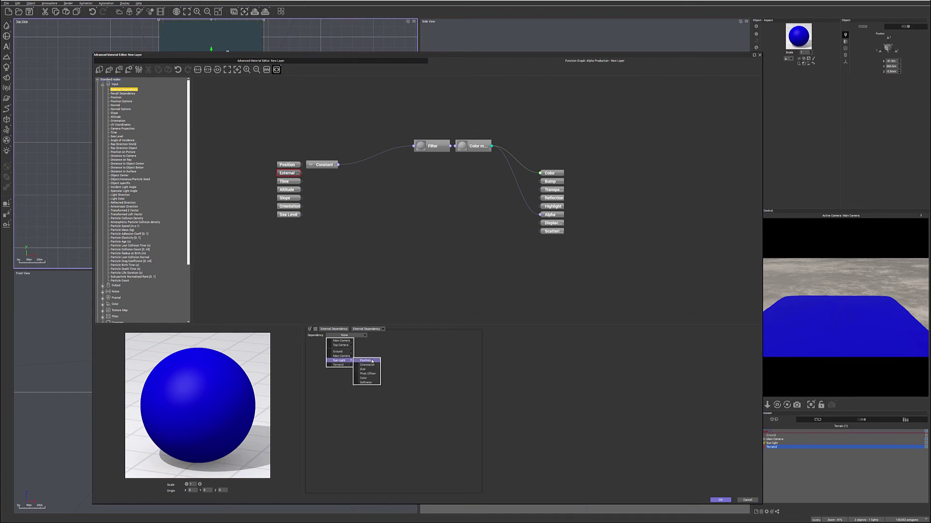
pyautogui.click(366, 362)
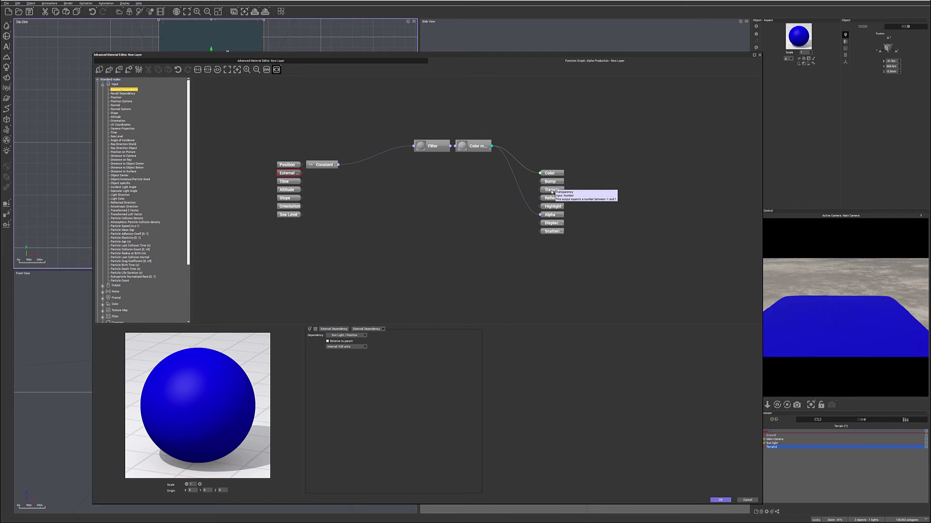
# Try the graph's add-node menu, then expand the Math category in the node list
pyautogui.rightClick(410, 197)
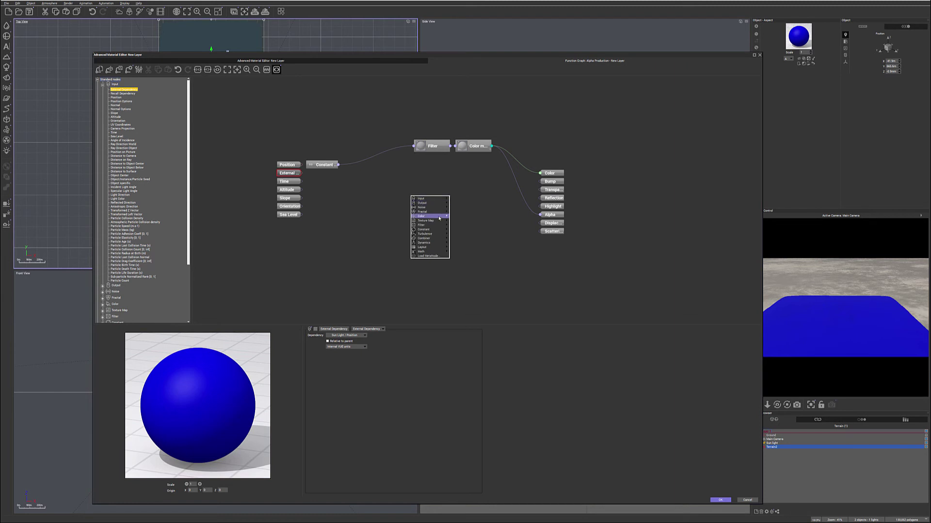
pyautogui.moveTo(442, 240)
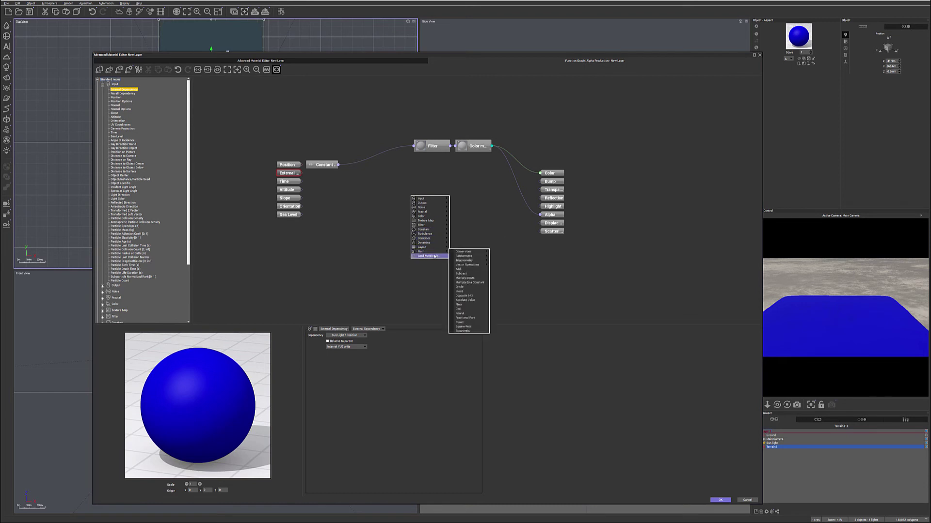
pyautogui.press('Escape')
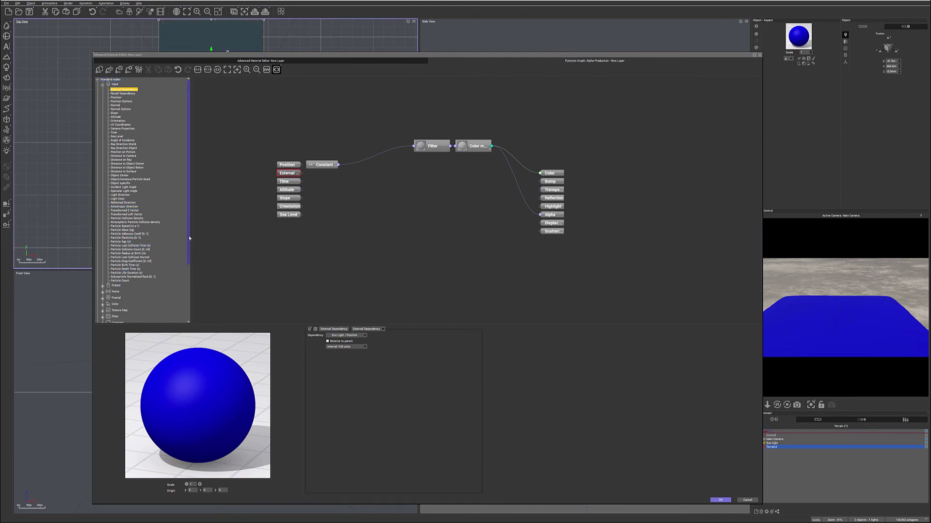
pyautogui.scroll(-6, 126, 267)
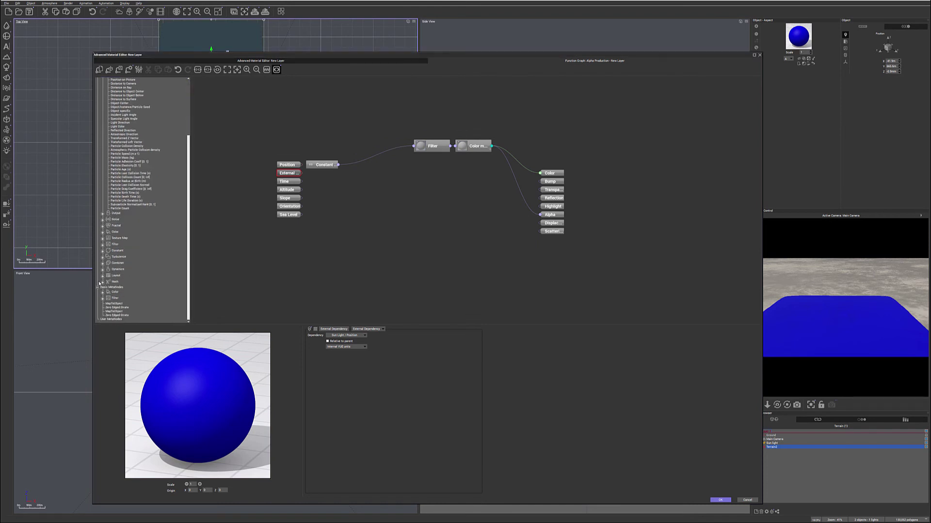
pyautogui.click(102, 282)
pyautogui.scroll(-5, 167, 260)
pyautogui.scroll(-1, 167, 261)
pyautogui.scroll(-1, 167, 261)
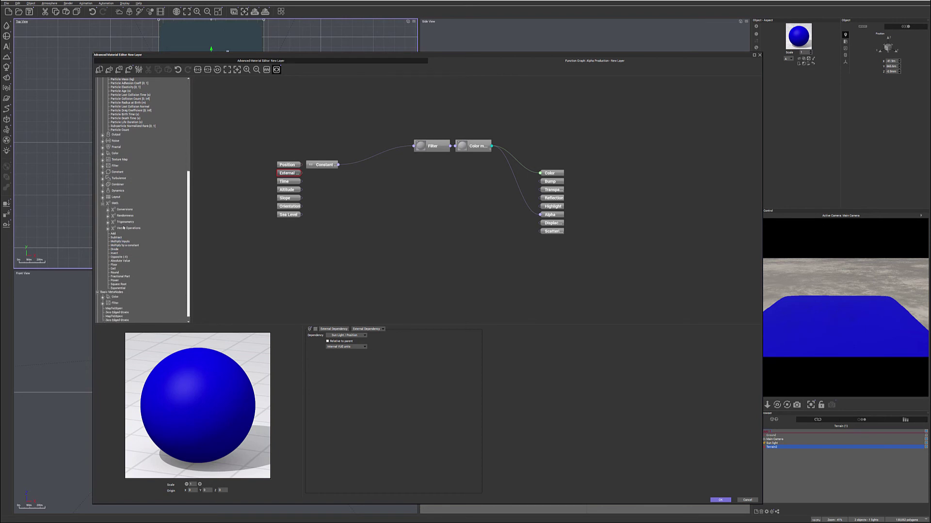
# Expand Vector Operations and browse its nodes to find Decomposer 3
pyautogui.click(108, 229)
pyautogui.click(138, 245)
pyautogui.scroll(-3, 155, 247)
pyautogui.click(127, 268)
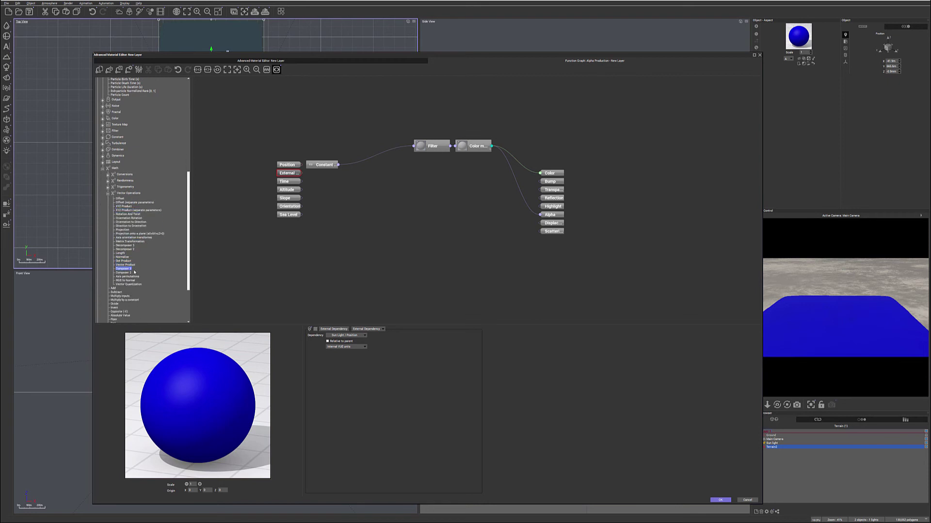
pyautogui.click(127, 249)
pyautogui.click(124, 272)
pyautogui.click(127, 245)
pyautogui.click(124, 249)
pyautogui.click(124, 273)
# Add a Decomposer 3 node, move it left, and feed it the External node's output
pyautogui.click(124, 245)
pyautogui.click(339, 197)
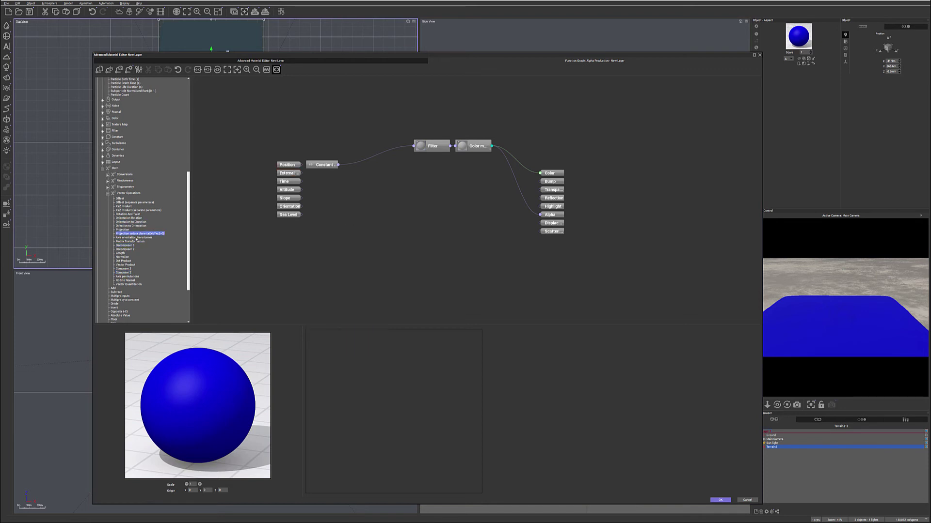
pyautogui.doubleClick(124, 245)
pyautogui.moveTo(557, 171); pyautogui.dragTo(367, 192)
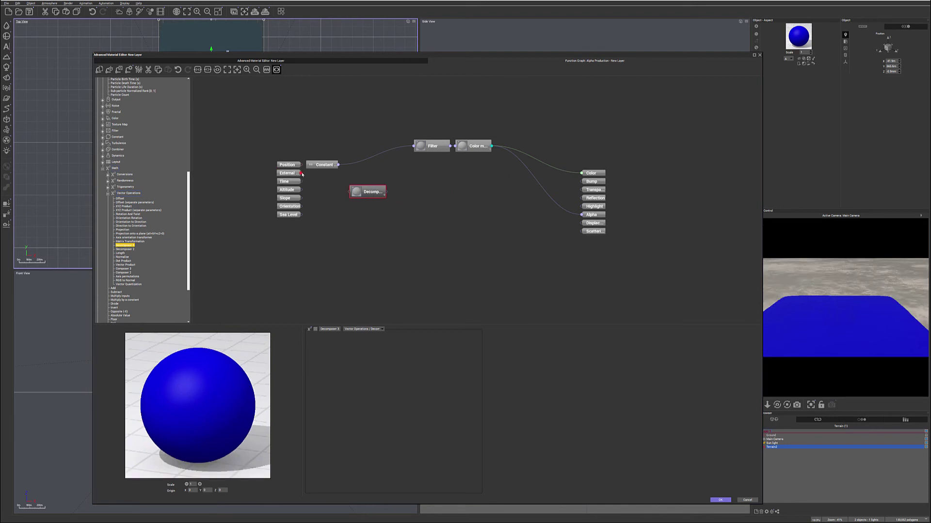
pyautogui.moveTo(301, 173); pyautogui.dragTo(350, 192)
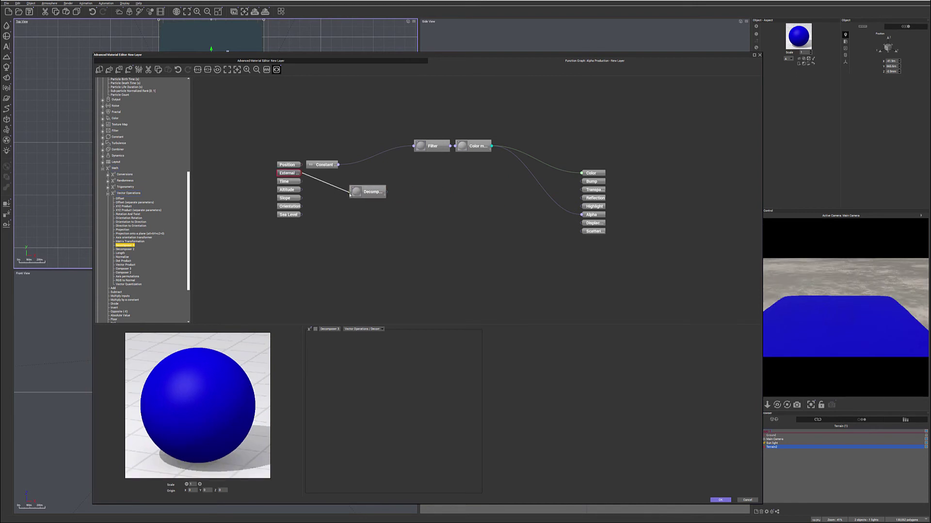
pyautogui.click(383, 195)
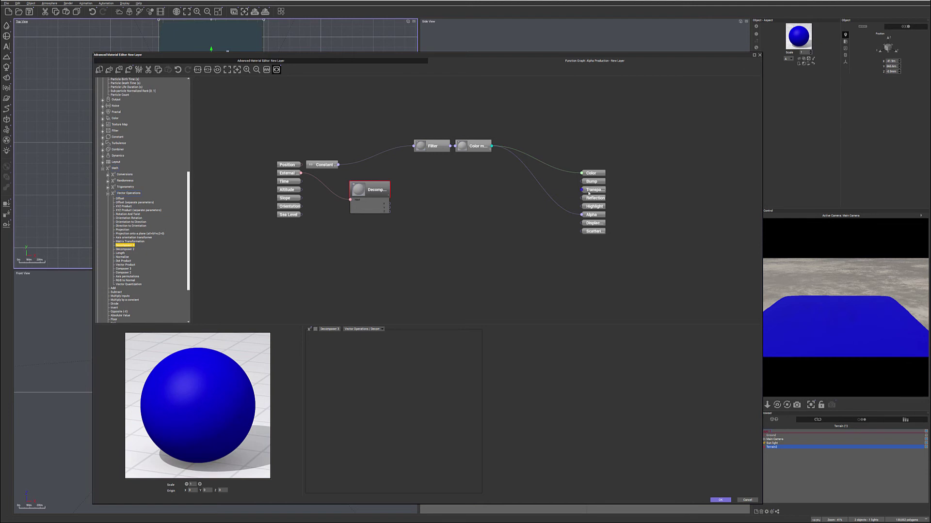
# Add a Map node from the Filter category to the alpha graph
pyautogui.moveTo(588, 192)
pyautogui.click(102, 131)
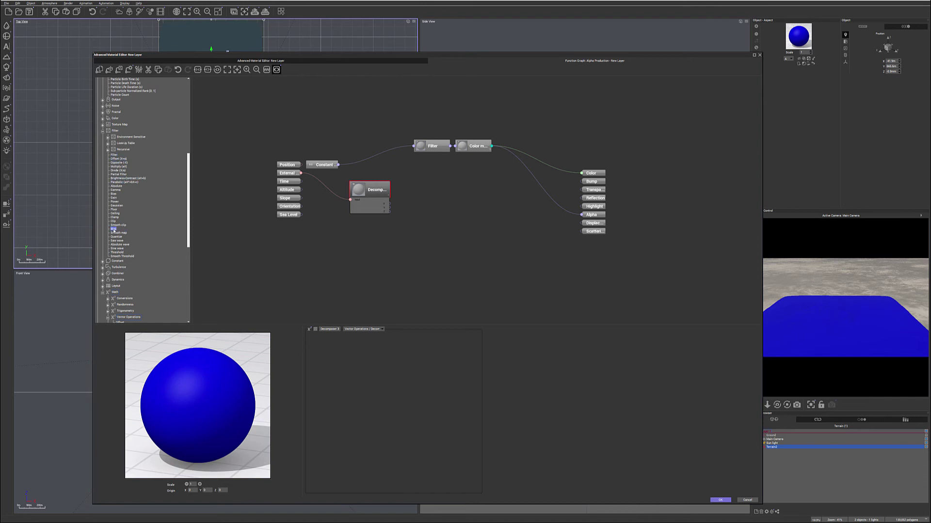
pyautogui.click(252, 235)
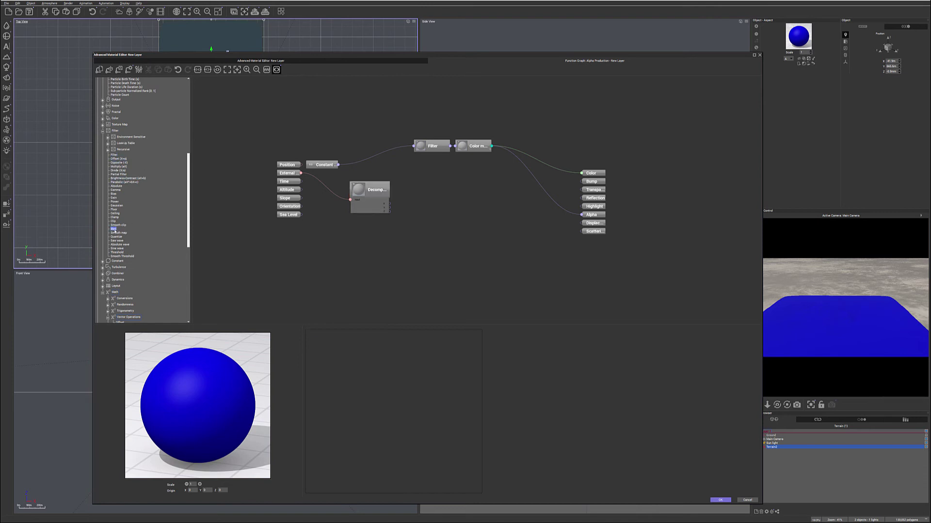
pyautogui.moveTo(115, 231); pyautogui.dragTo(436, 191)
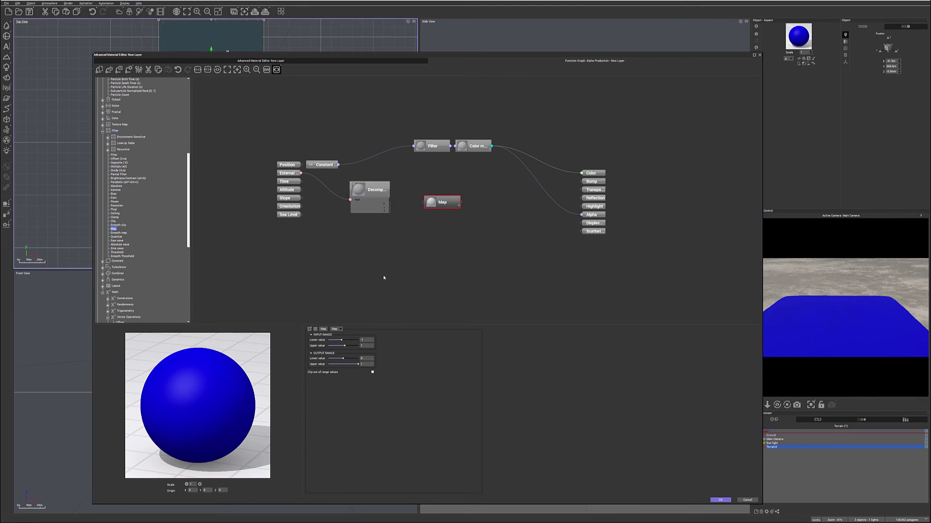
# Reposition the material editor window and link the Decomposer's output to the Map node
pyautogui.moveTo(350, 56); pyautogui.dragTo(505, 14)
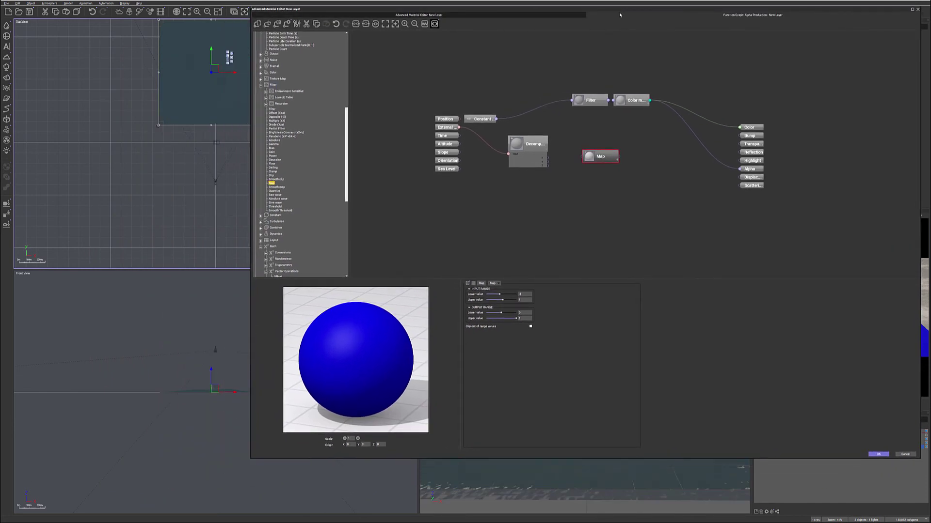
pyautogui.click(520, 14)
pyautogui.click(700, 11)
pyautogui.moveTo(700, 10); pyautogui.dragTo(617, 22)
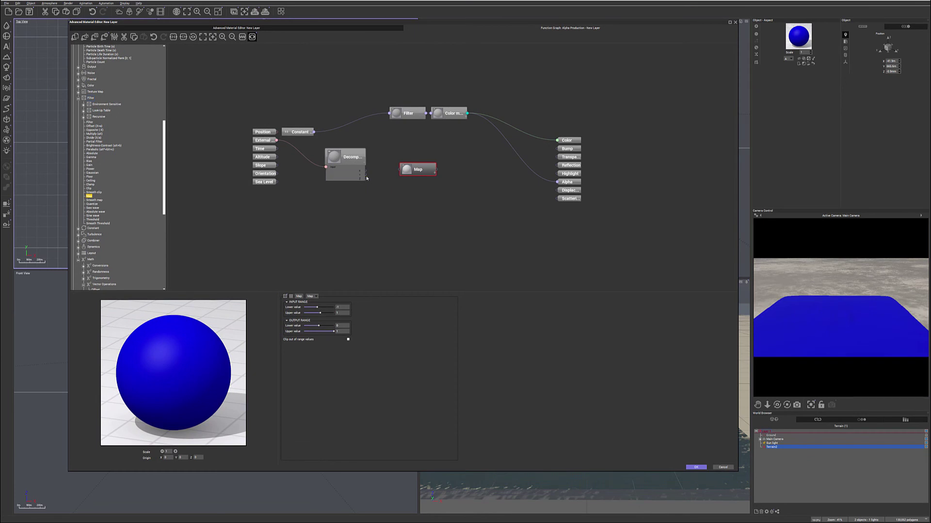
pyautogui.moveTo(365, 179); pyautogui.dragTo(412, 170)
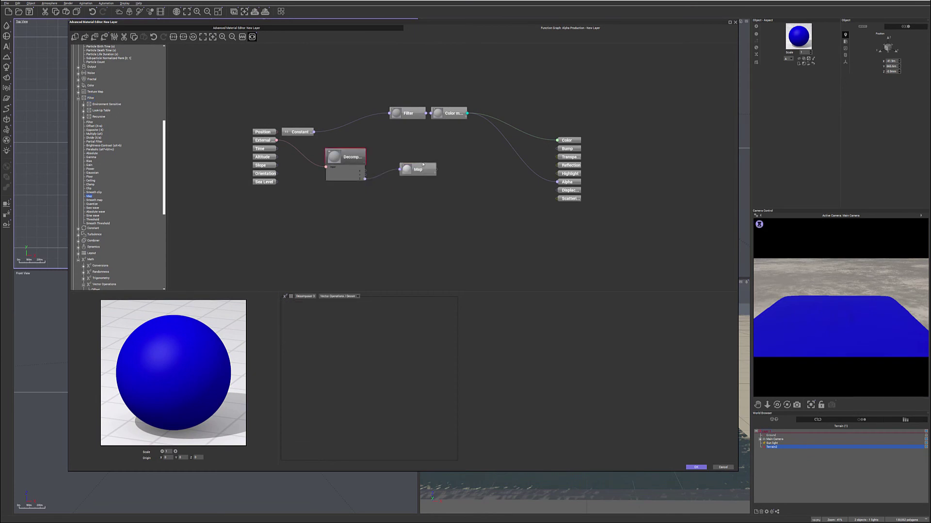
pyautogui.click(412, 169)
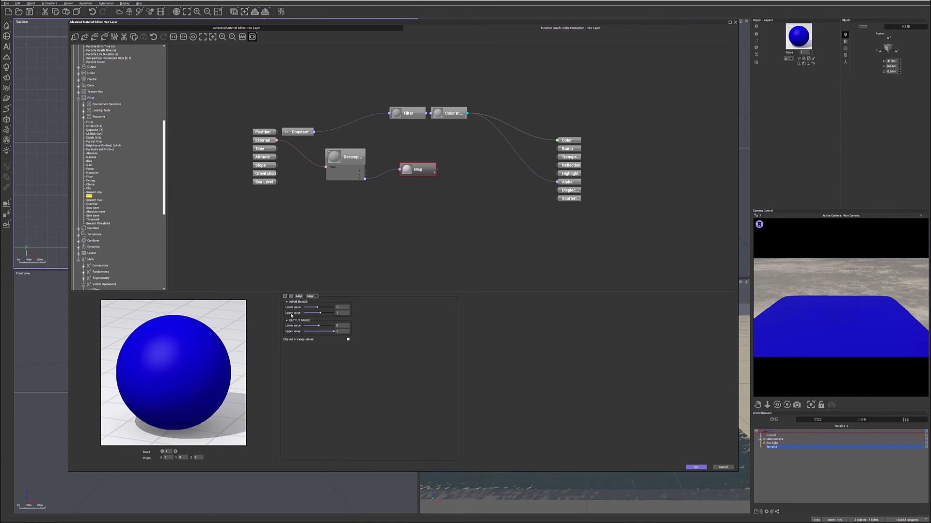
# Set the Map node's input range upper value to 100 and output range lower to -1
pyautogui.click(340, 309)
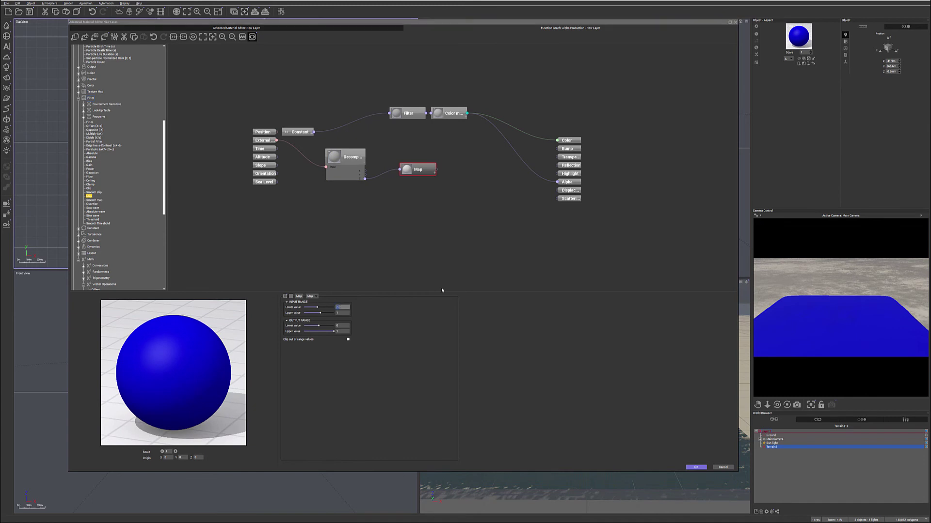
pyautogui.press('Tab')
pyautogui.write('100')
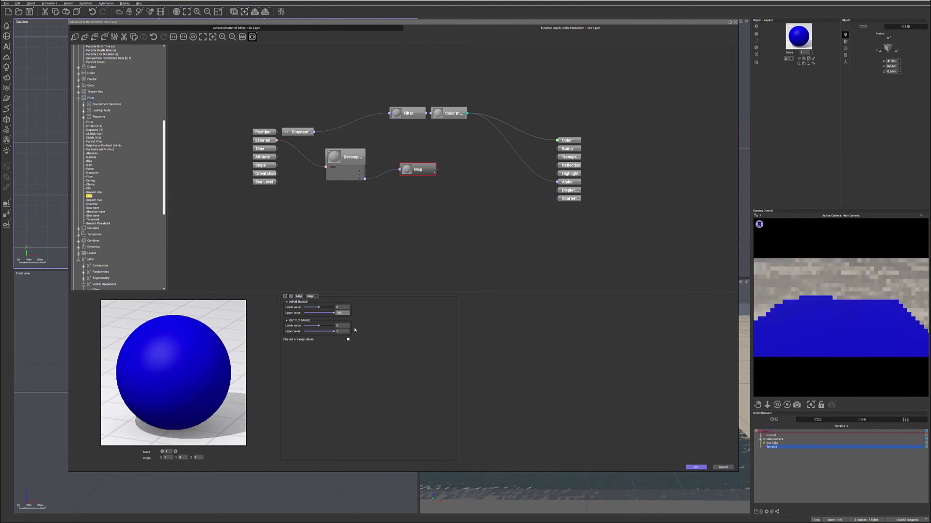
pyautogui.press('Tab')
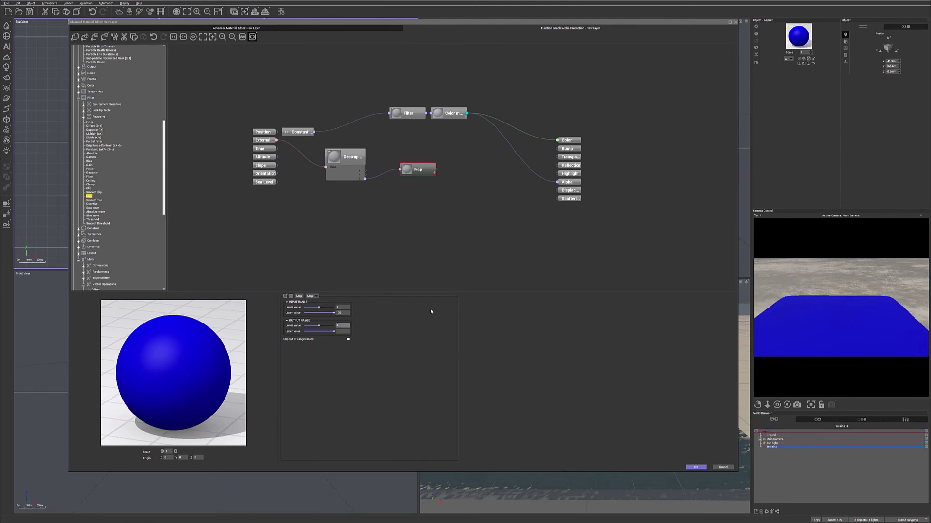
pyautogui.write('-1')
pyautogui.rightClick(827, 274)
pyautogui.click(816, 223)
pyautogui.press('Return')
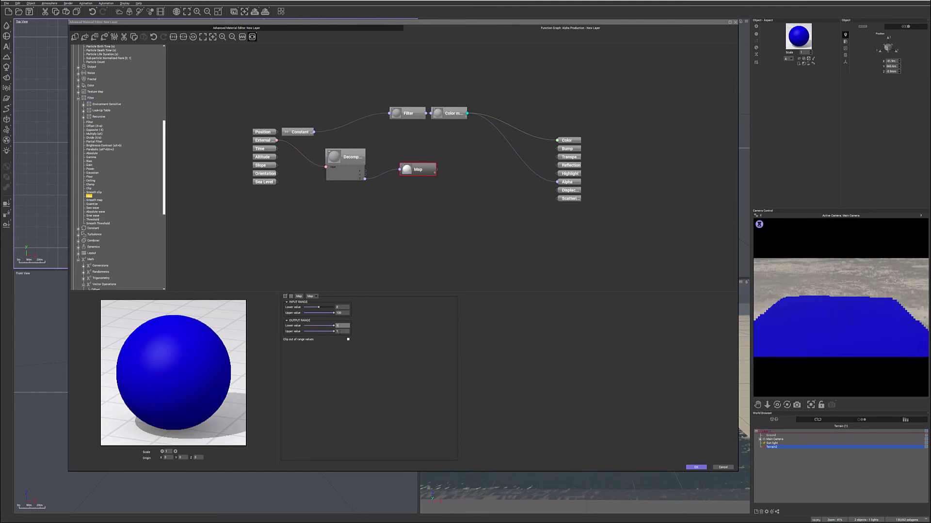
# Enter -1 for the output upper value and wire the Map output to Transparency and Alpha
pyautogui.press('Tab')
pyautogui.write('-1')
pyautogui.press('Return')
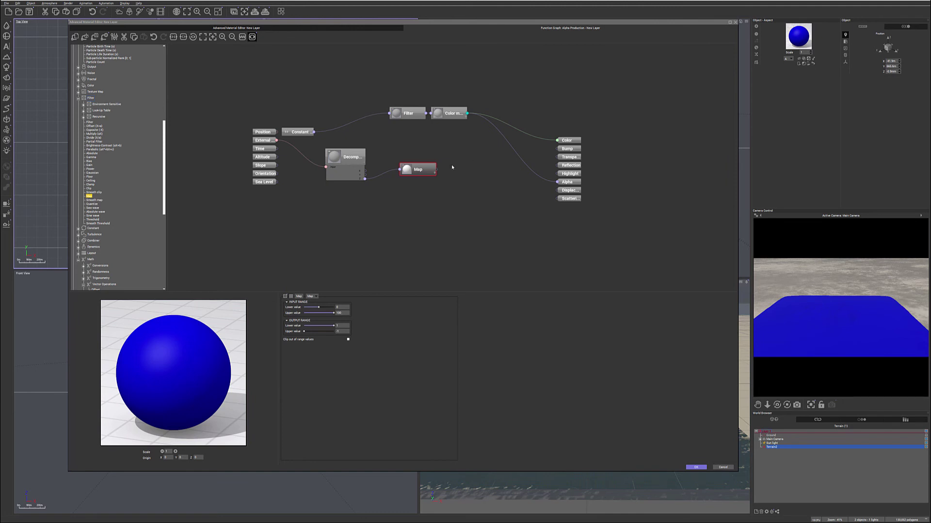
pyautogui.moveTo(438, 171); pyautogui.dragTo(557, 157)
pyautogui.moveTo(436, 169); pyautogui.dragTo(558, 183)
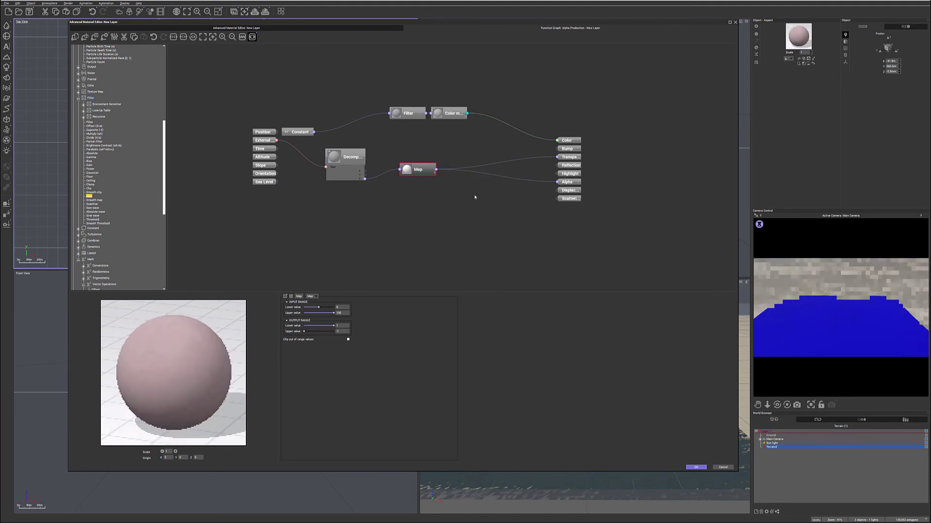
# Close the material editor, drop the Sun light below the terrain and refresh the preview
pyautogui.click(696, 468)
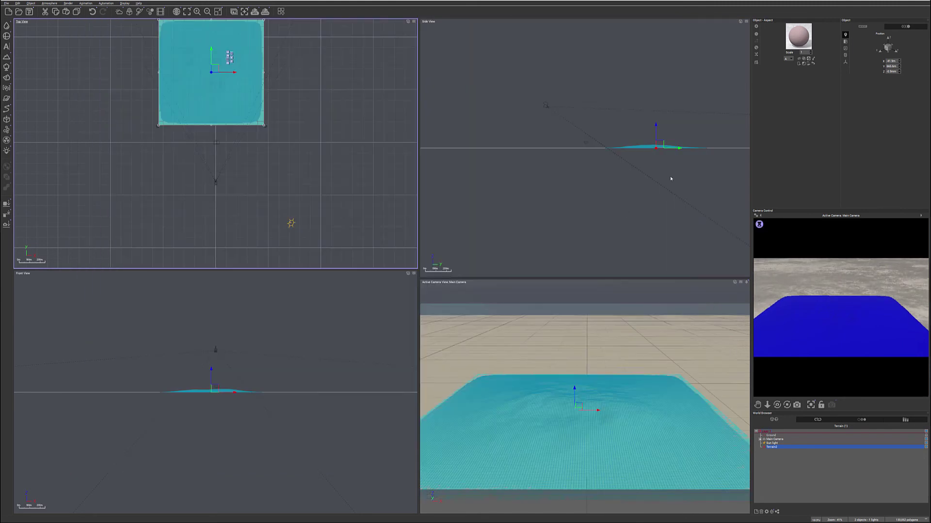
pyautogui.click(587, 165)
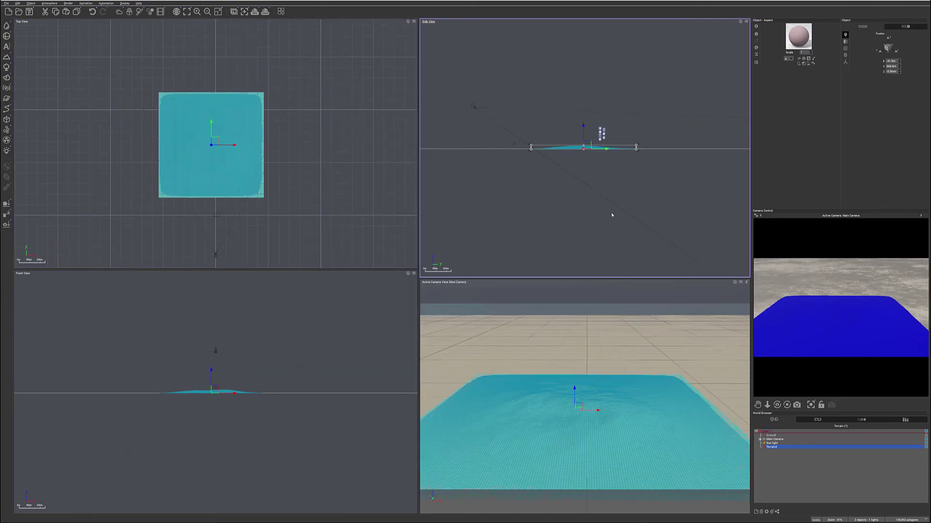
pyautogui.click(773, 443)
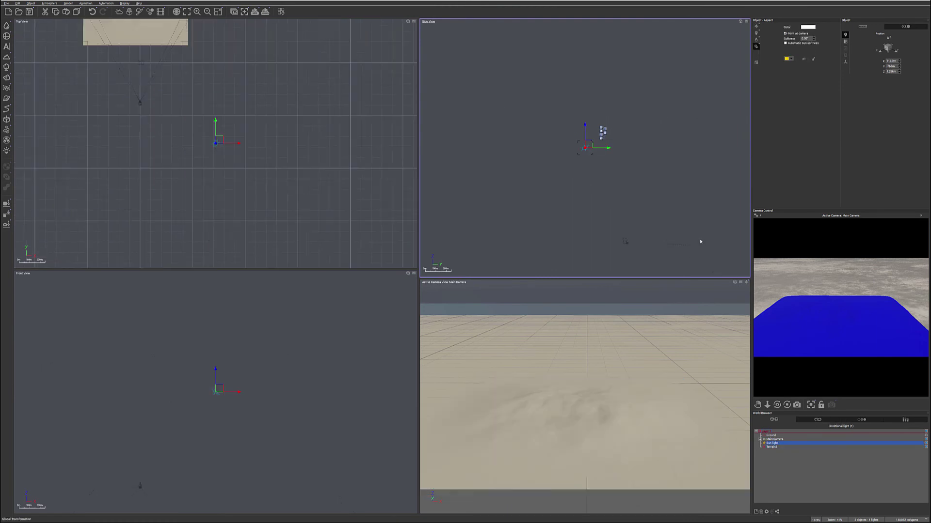
pyautogui.moveTo(596, 140); pyautogui.dragTo(645, 253)
pyautogui.moveTo(608, 77); pyautogui.dragTo(695, 185)
pyautogui.rightClick(818, 262)
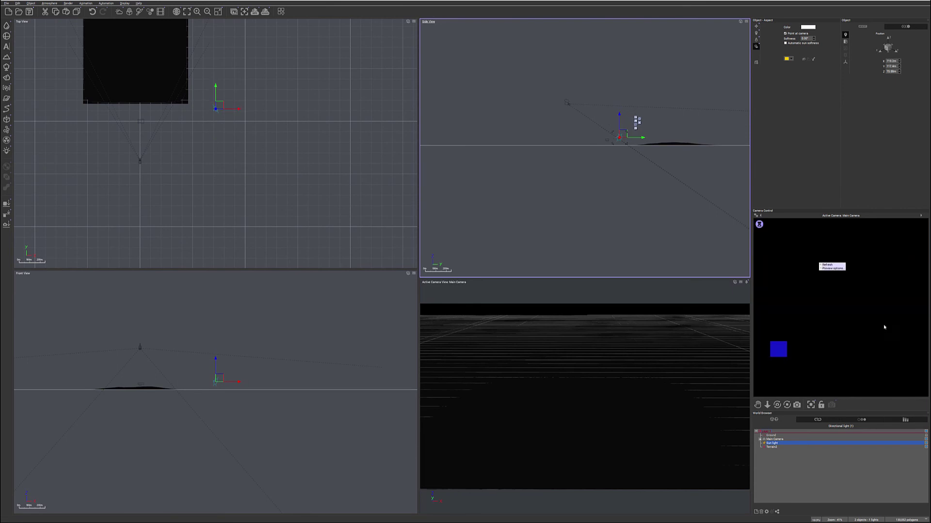
pyautogui.click(805, 289)
# Raise the Sun light back up high above the terrain
pyautogui.moveTo(622, 137); pyautogui.dragTo(693, 117)
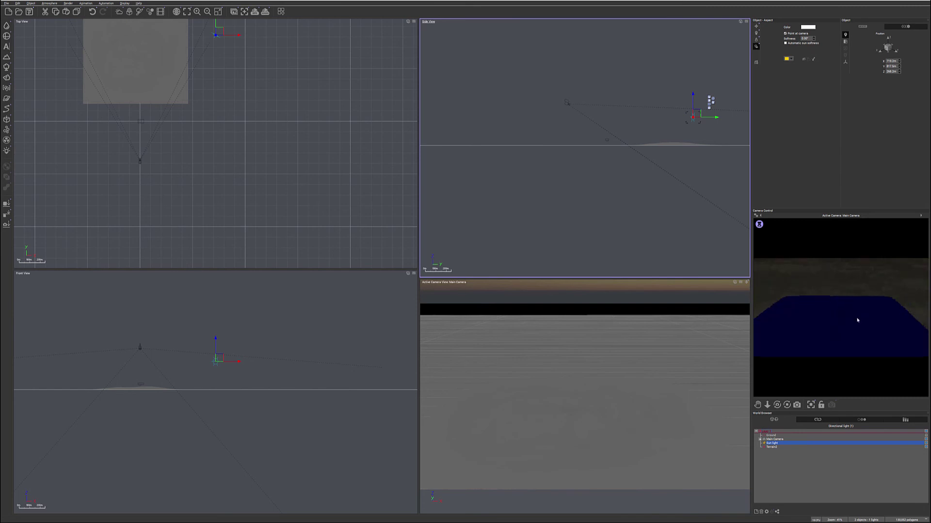
pyautogui.hotkey('ctrl', 'f')
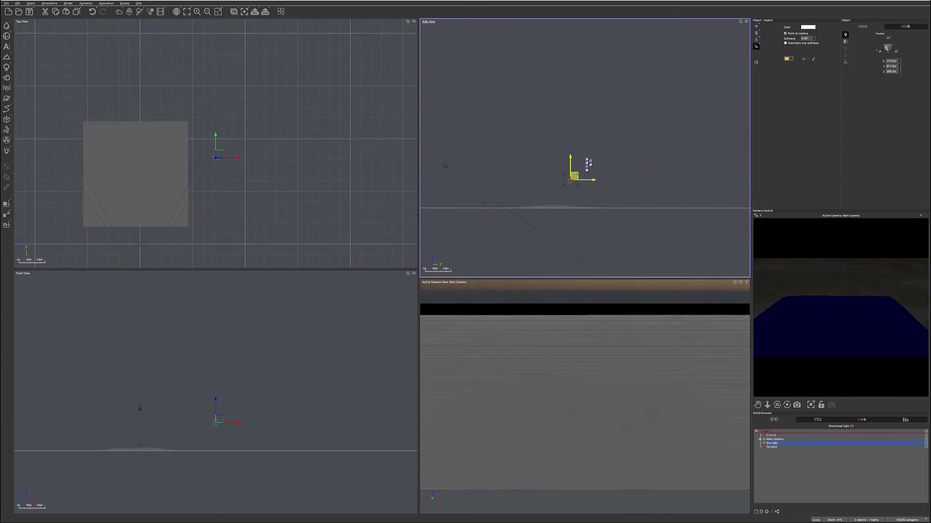
pyautogui.click(905, 26)
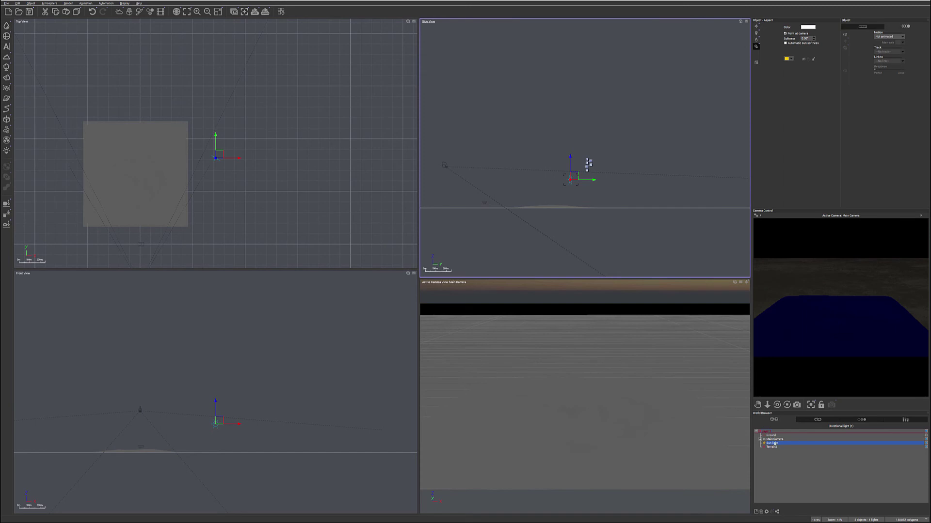
pyautogui.click(760, 440)
pyautogui.moveTo(604, 156); pyautogui.dragTo(644, 141, button='right')
pyautogui.moveTo(626, 146); pyautogui.dragTo(577, 43)
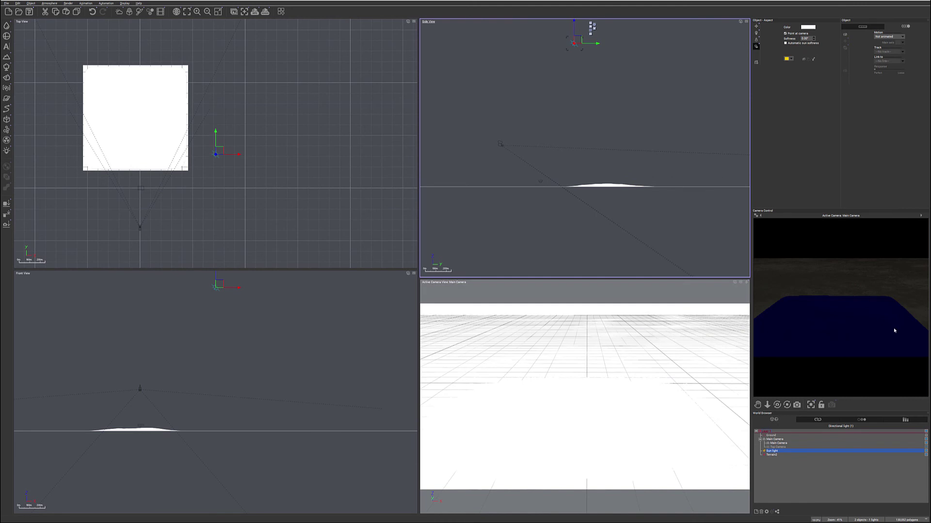
pyautogui.rightClick(858, 339)
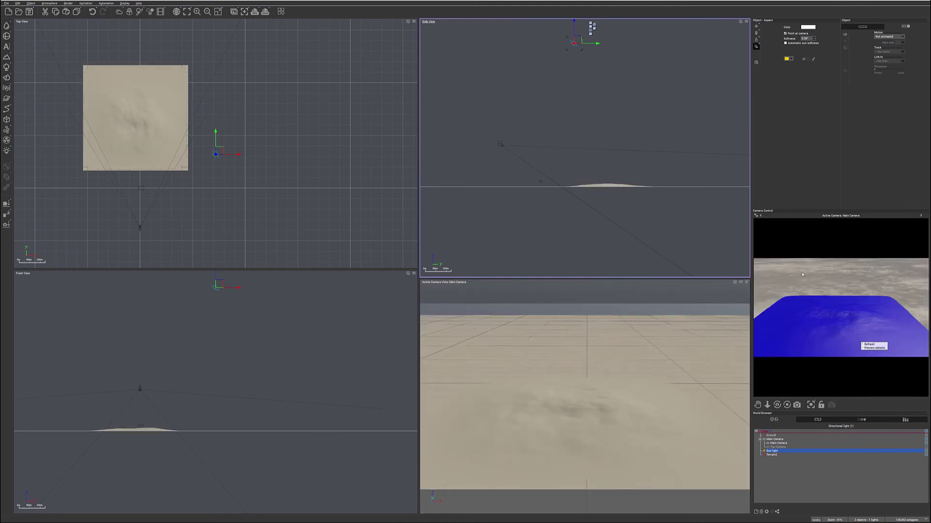
# Turn off the Main Camera's Auto-exposure
pyautogui.rightClick(802, 276)
pyautogui.click(779, 443)
pyautogui.doubleClick(779, 443)
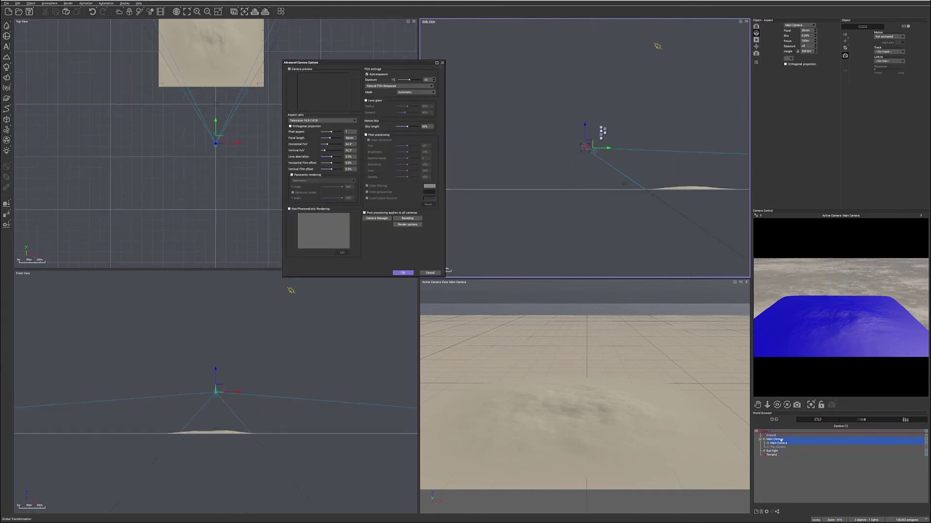
pyautogui.click(377, 75)
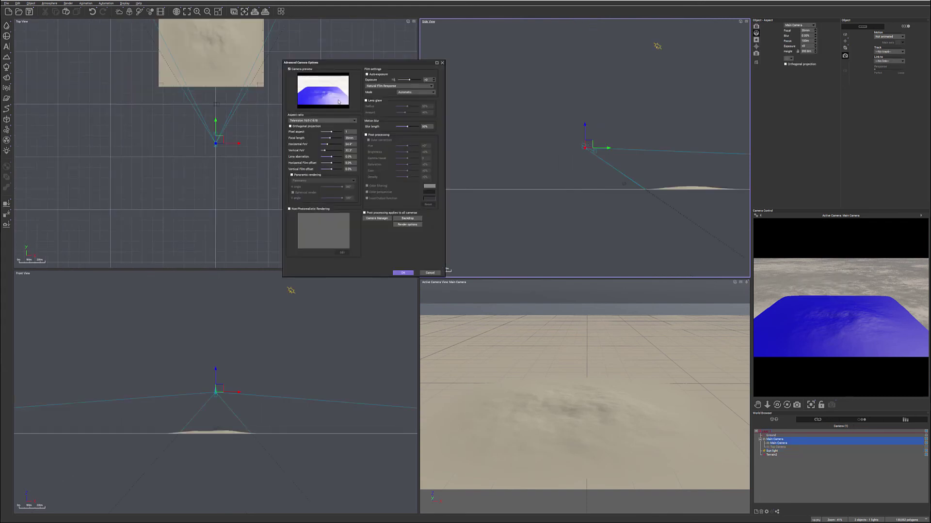
pyautogui.click(403, 273)
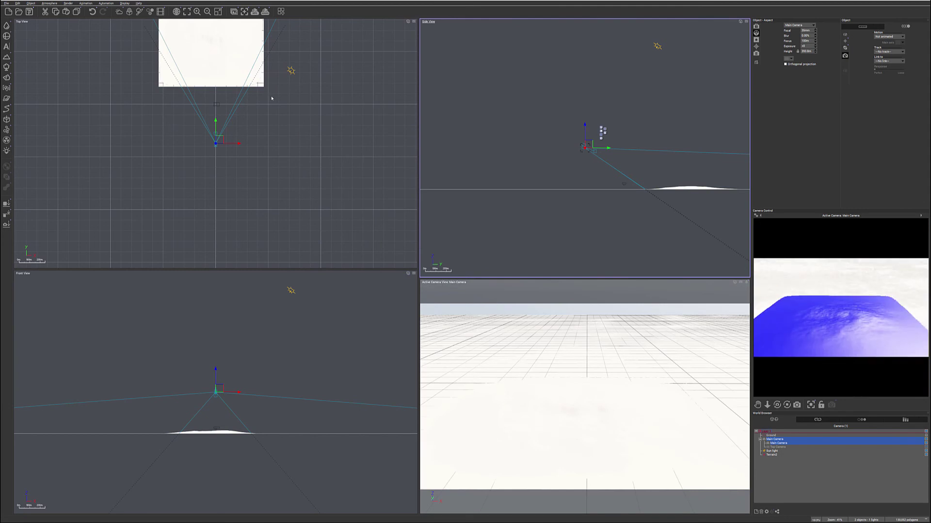
# Nudge the sun, then add Sphere2 and set it on the terrain near its centre
pyautogui.moveTo(280, 98); pyautogui.dragTo(257, 166, button='right')
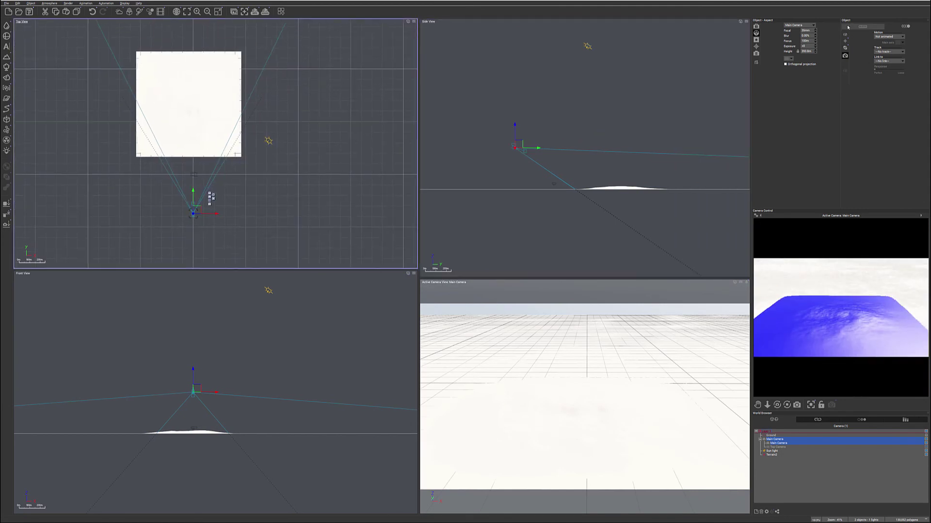
pyautogui.click(589, 47)
pyautogui.moveTo(603, 25)
pyautogui.mouseDown()
pyautogui.moveTo(604, 117)
pyautogui.moveTo(585, 94)
pyautogui.moveTo(633, 94)
pyautogui.mouseUp()
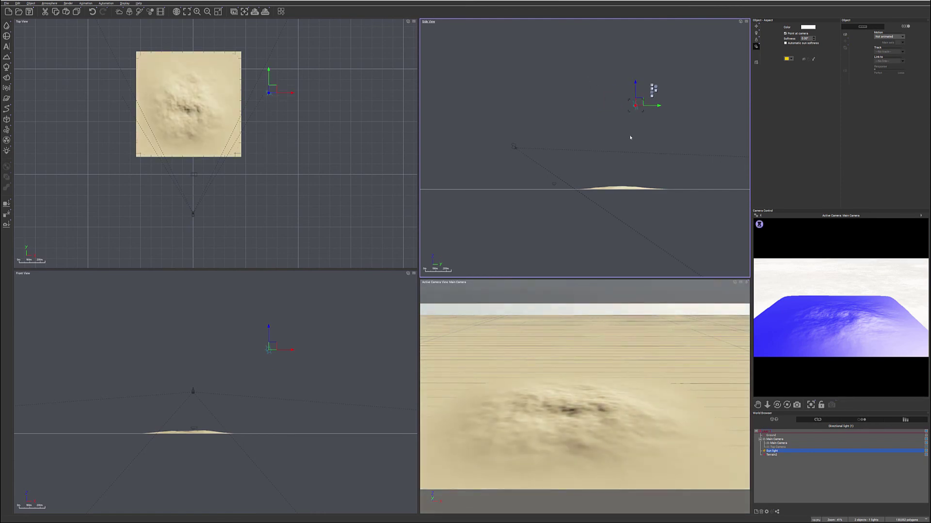
pyautogui.click(6, 36)
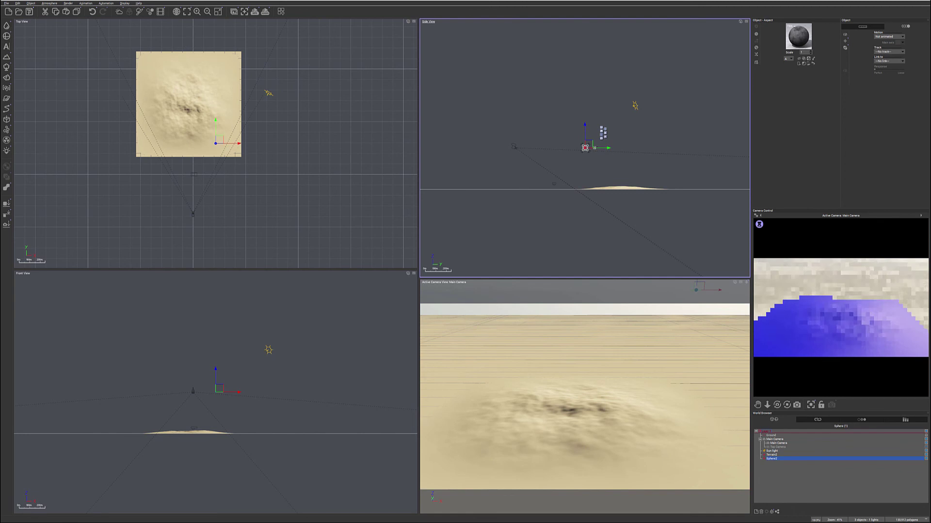
pyautogui.moveTo(586, 146); pyautogui.dragTo(616, 177)
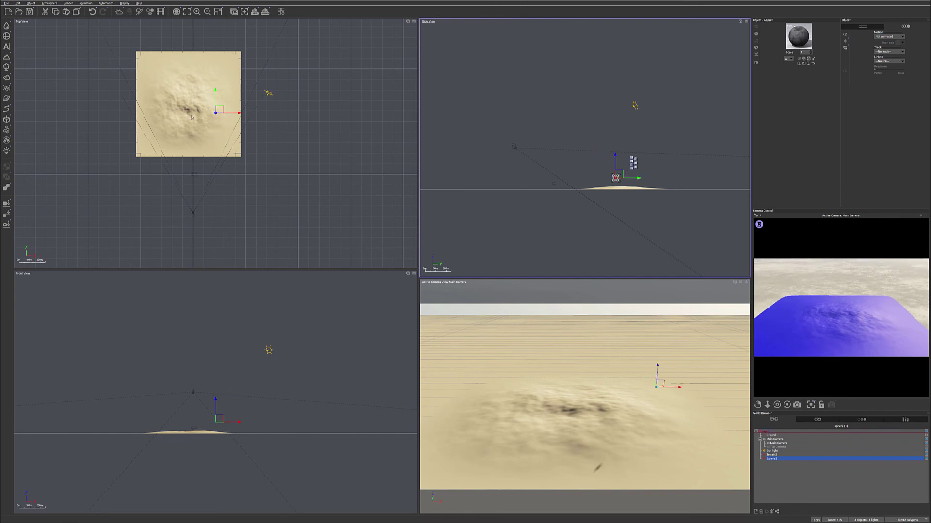
pyautogui.scroll(5, 209, 99)
pyautogui.moveTo(232, 109); pyautogui.dragTo(176, 110)
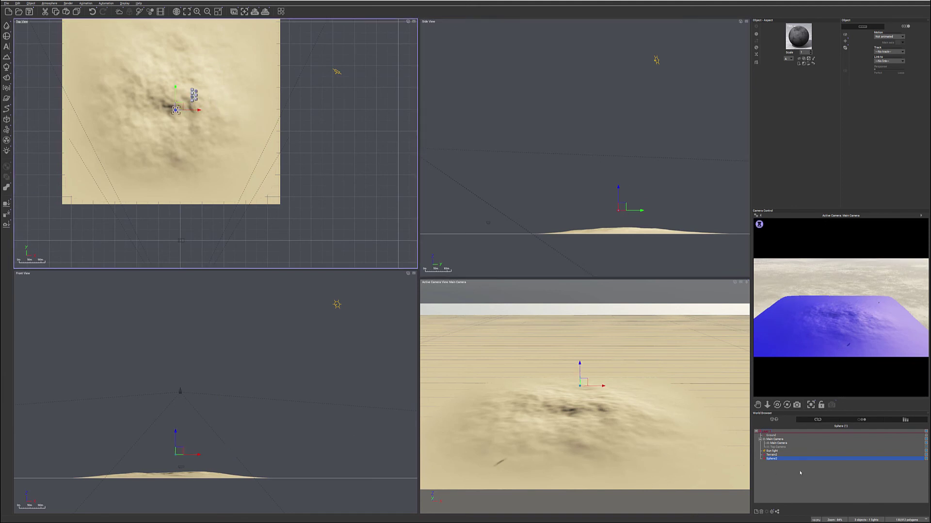
pyautogui.click(771, 454)
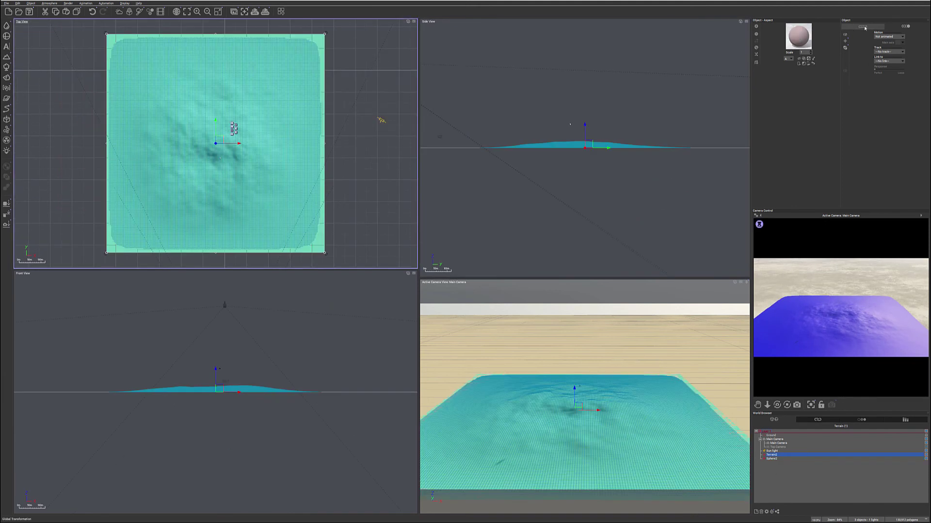
# In the terrain's alpha graph, make the External node follow Sphere2's position in Meters
pyautogui.doubleClick(790, 41)
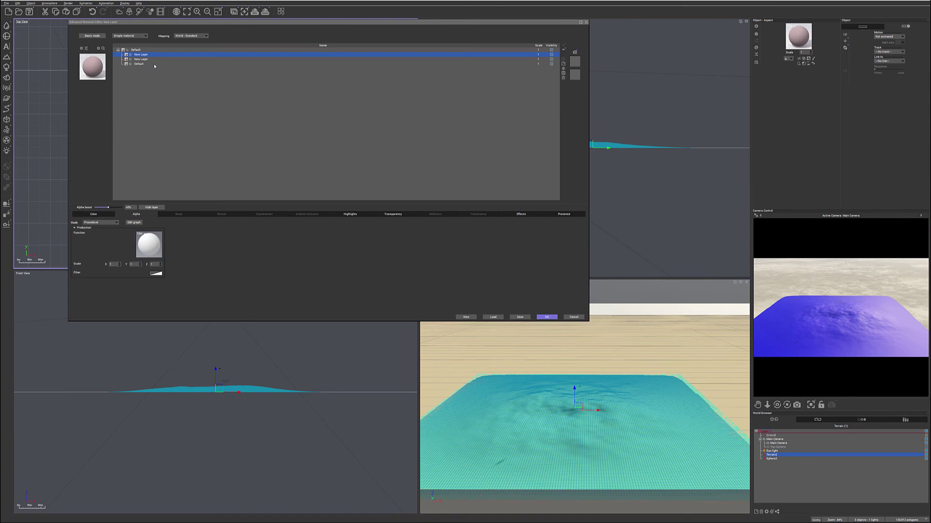
pyautogui.click(149, 244)
pyautogui.click(167, 245)
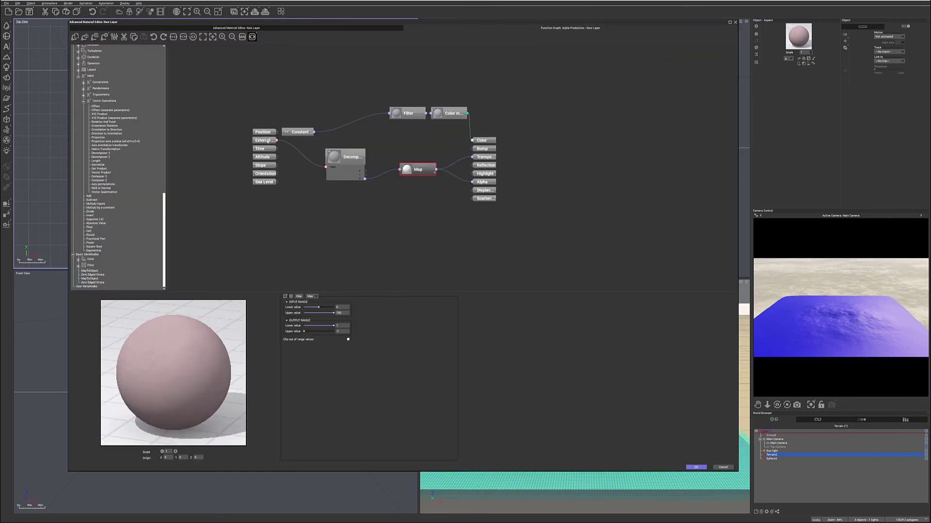
pyautogui.click(268, 141)
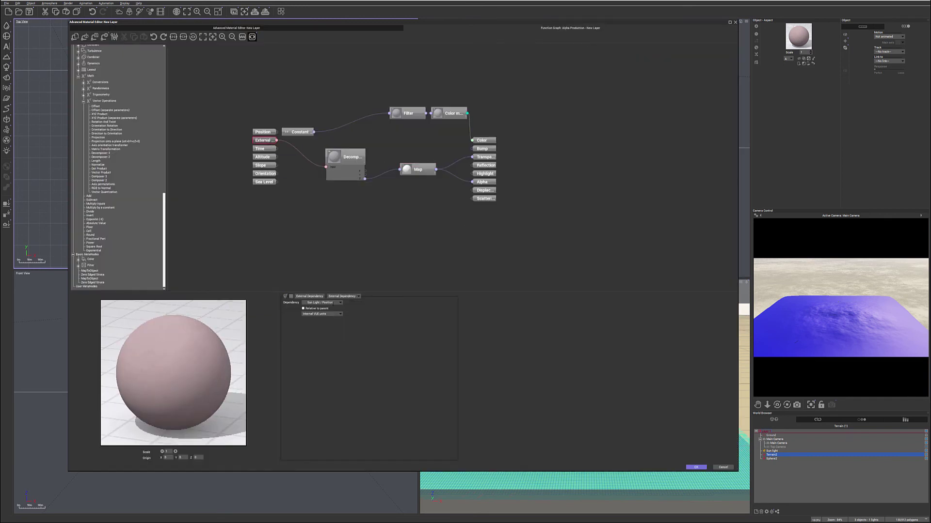
pyautogui.click(340, 303)
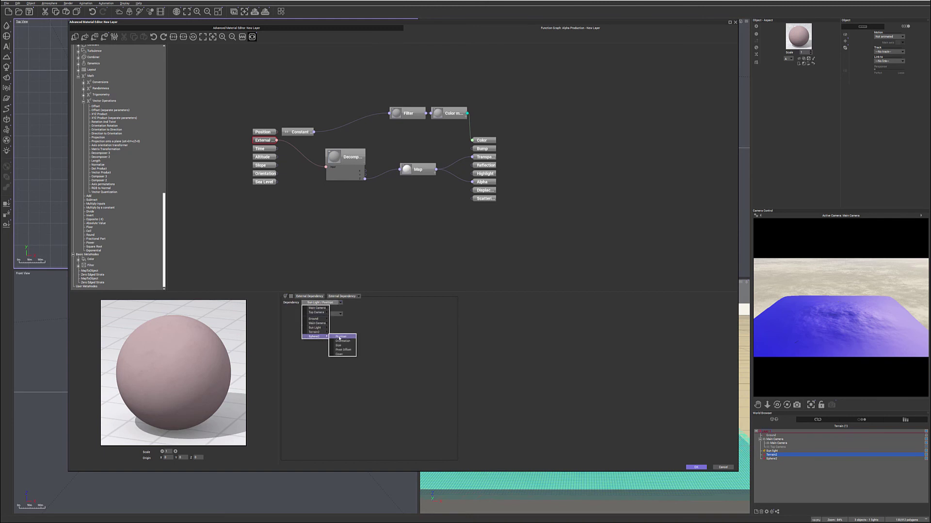
pyautogui.click(341, 337)
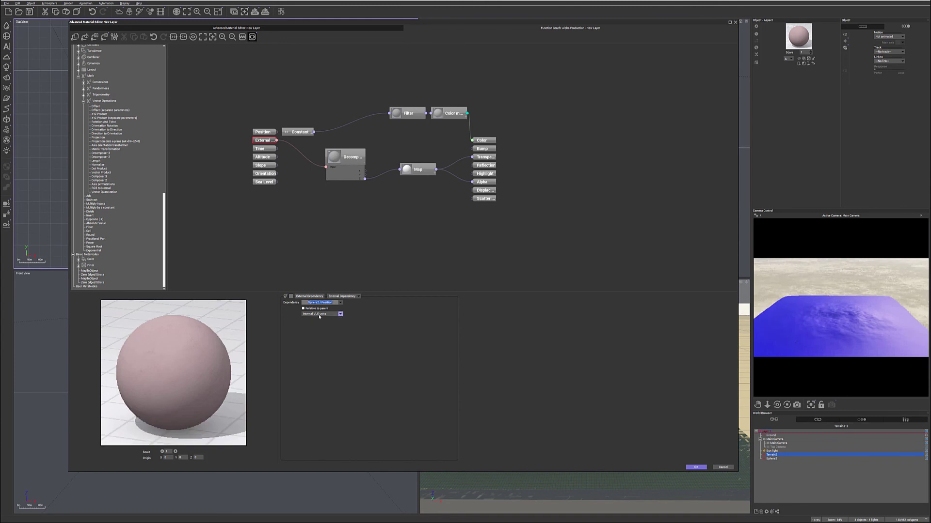
pyautogui.click(340, 314)
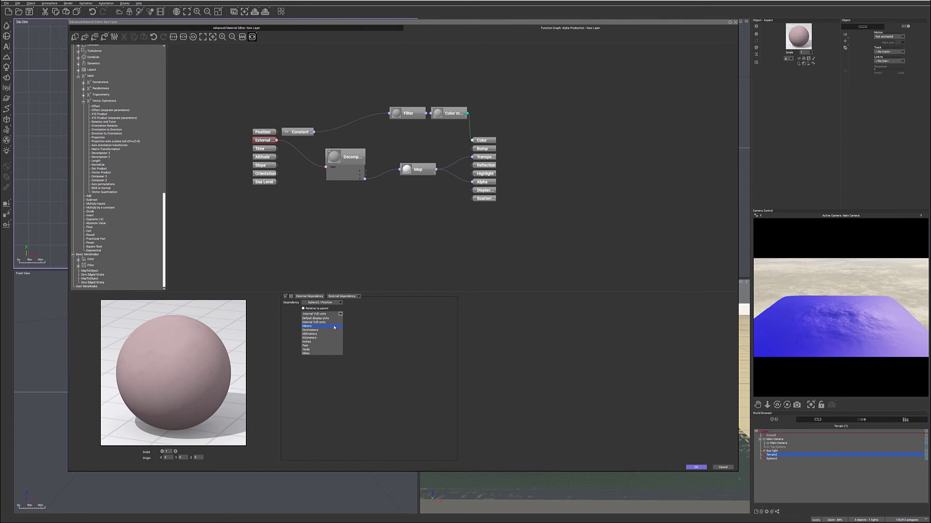
pyautogui.click(334, 328)
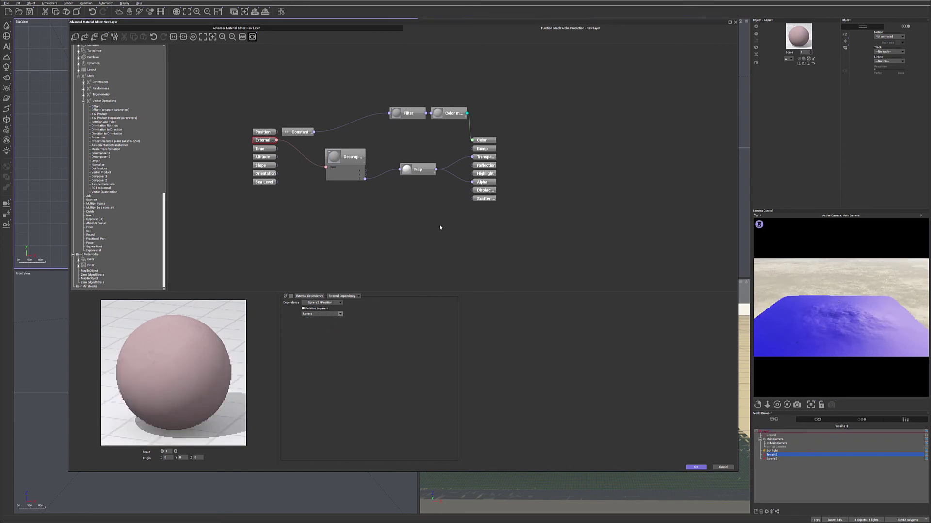
# Set the Map node's output range to -1 through 1
pyautogui.click(416, 170)
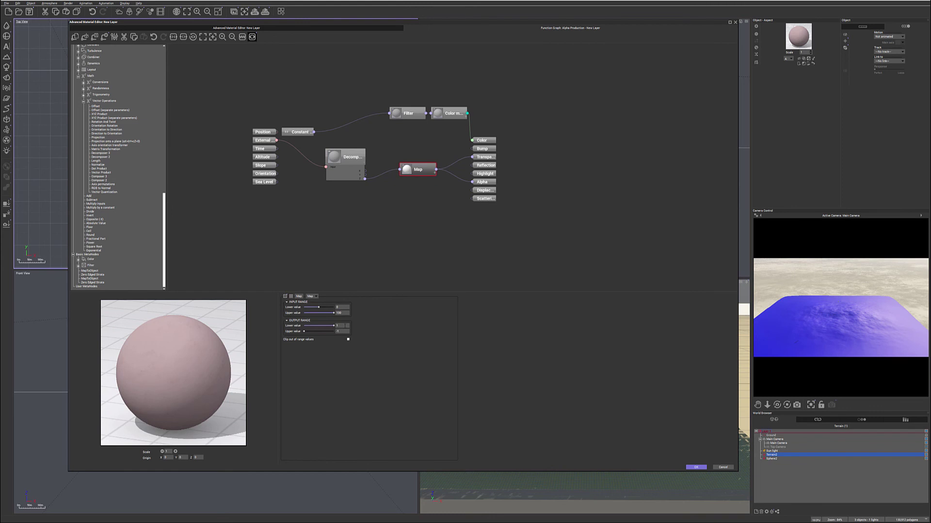
pyautogui.click(342, 325)
pyautogui.write('-1')
pyautogui.press('Tab')
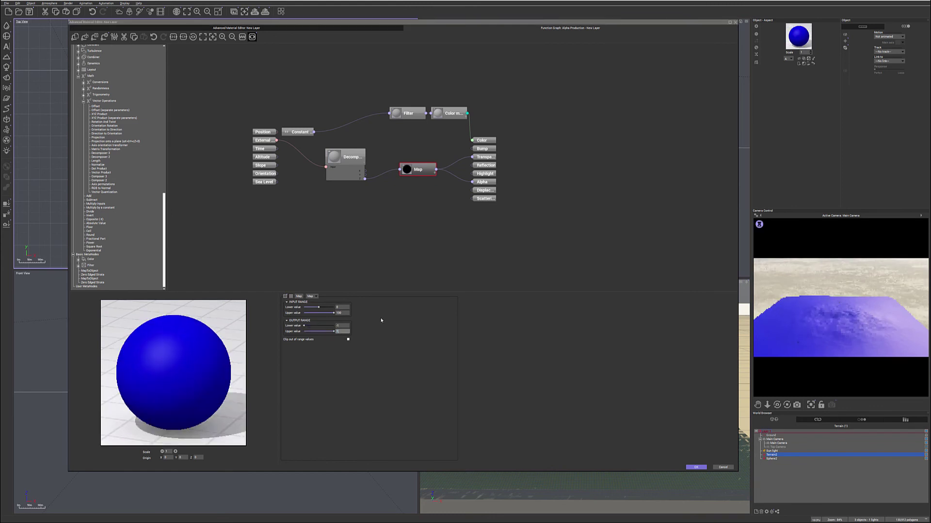
pyautogui.click(353, 305)
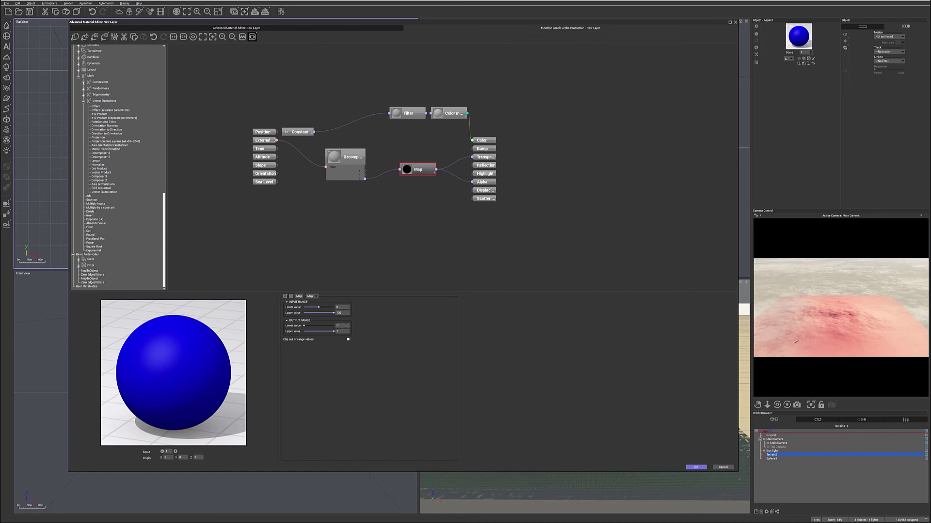
# Close the material editor and lift Sphere2 well above the terrain in the Side view
pyautogui.click(705, 468)
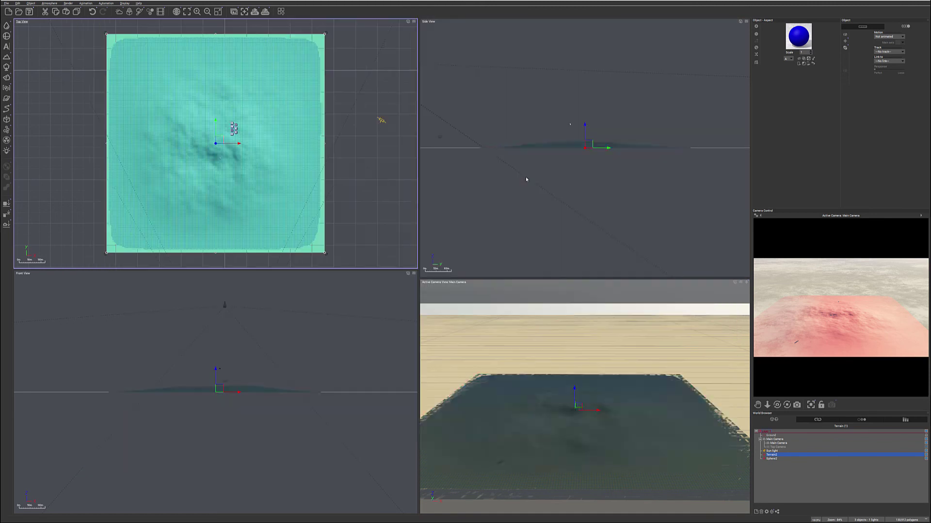
pyautogui.click(570, 124)
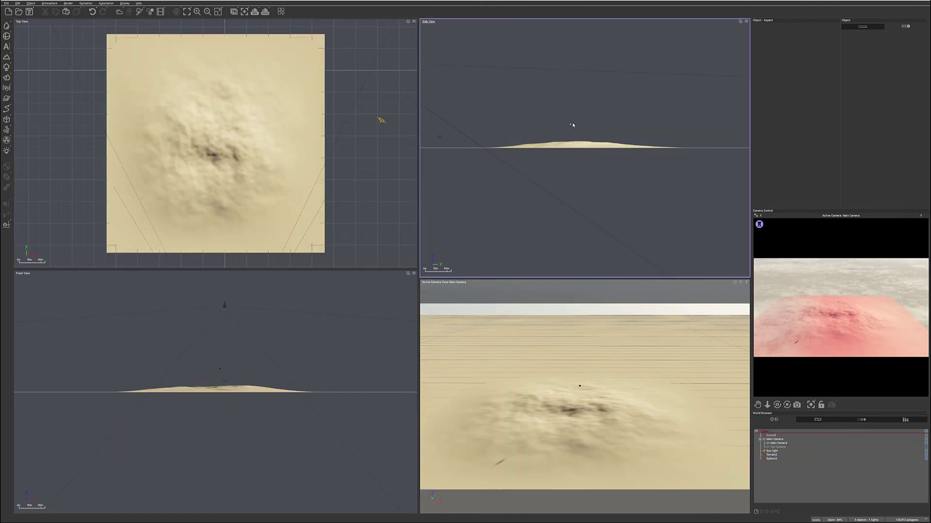
pyautogui.click(570, 123)
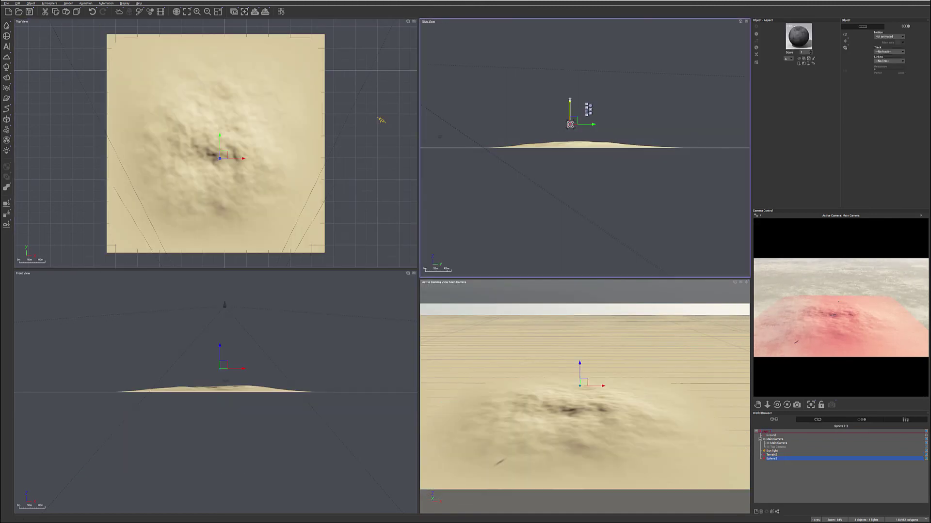
pyautogui.moveTo(564, 60); pyautogui.dragTo(563, 35)
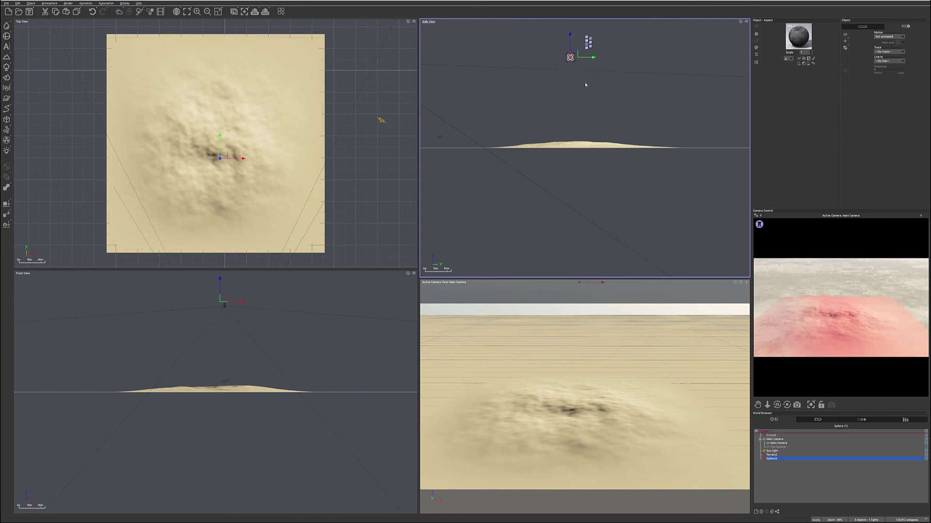
pyautogui.scroll(-5, 585, 84)
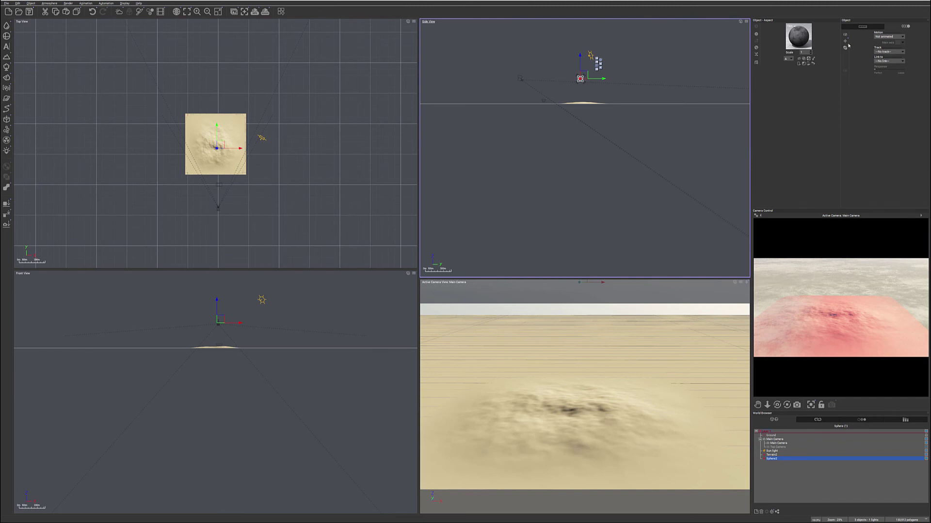
pyautogui.click(845, 48)
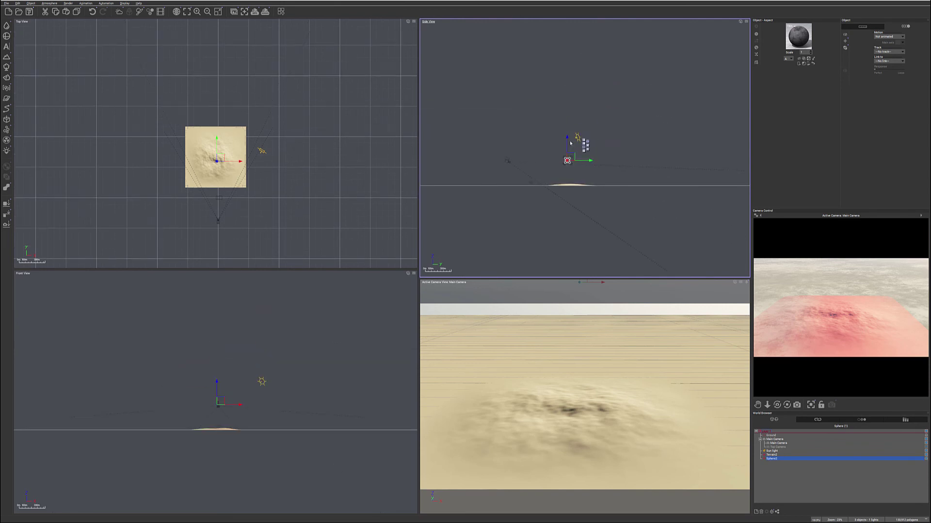
pyautogui.moveTo(568, 149); pyautogui.dragTo(562, 57)
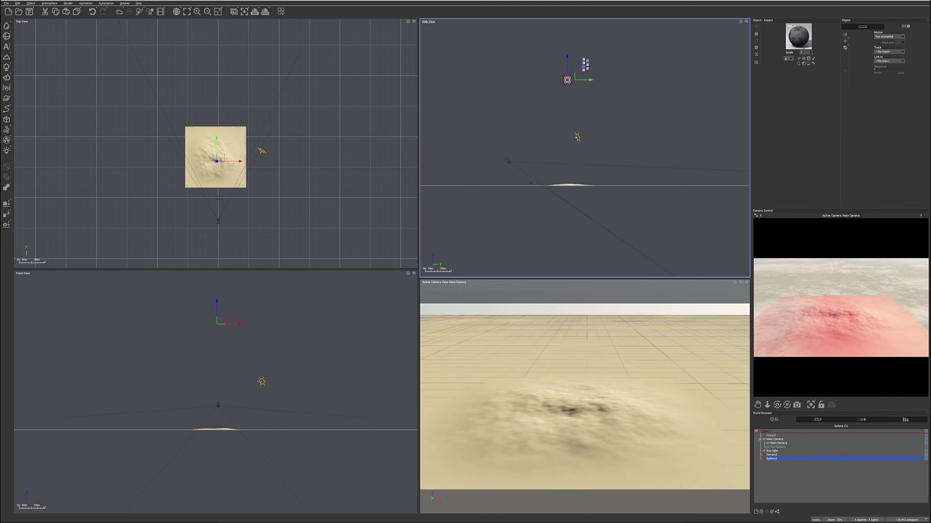
# Open Terrain2's material in the Advanced Material Editor and move the editor aside
pyautogui.click(770, 455)
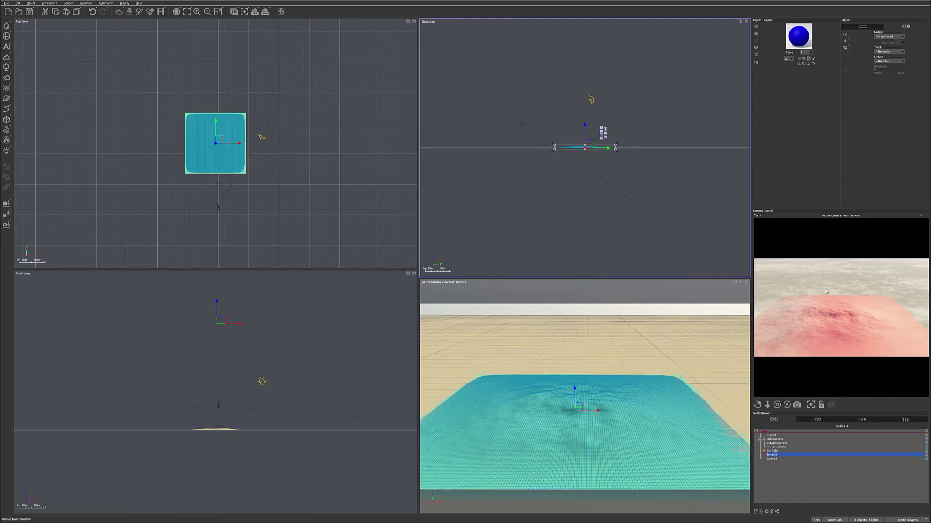
pyautogui.doubleClick(795, 45)
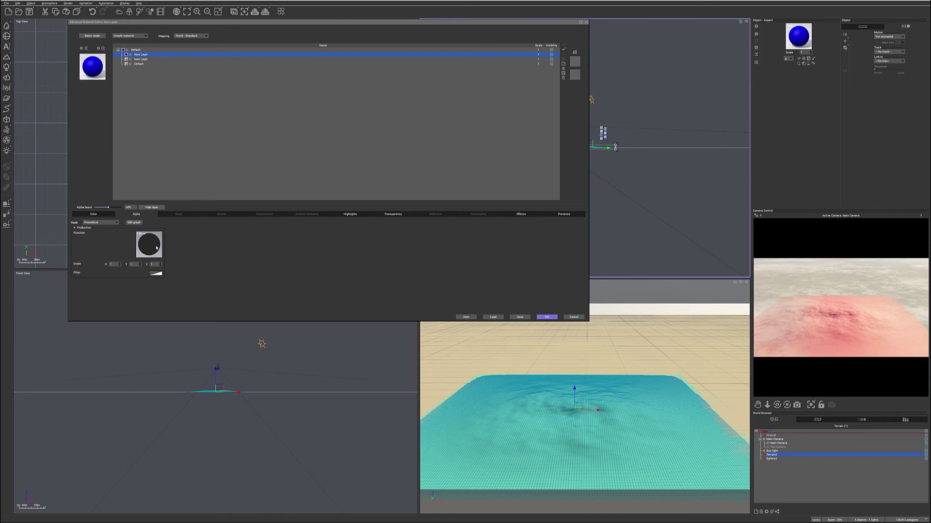
pyautogui.moveTo(277, 24); pyautogui.dragTo(246, 130)
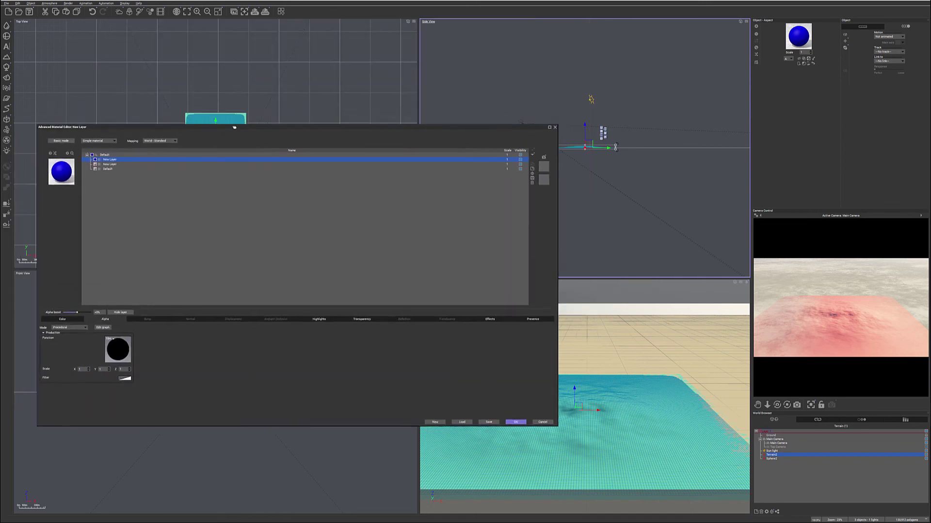
# Lower Sphere2 onto the ground line beside the terrain in the Side view
pyautogui.click(771, 458)
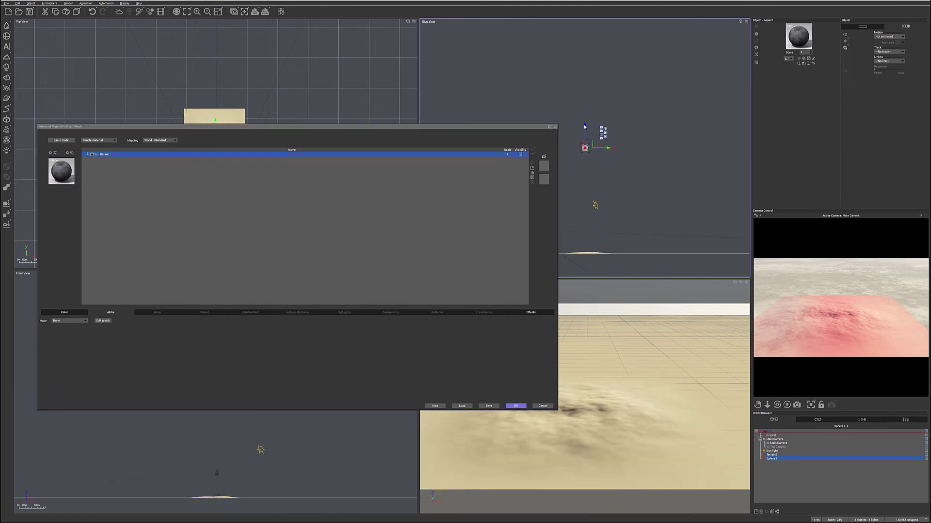
pyautogui.moveTo(584, 126); pyautogui.dragTo(585, 251)
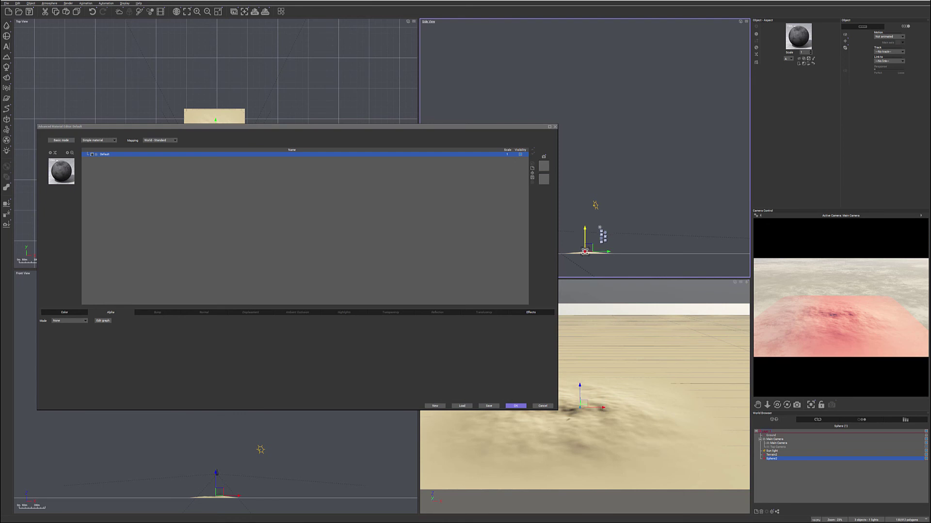
pyautogui.moveTo(585, 252); pyautogui.dragTo(617, 251)
pyautogui.scroll(8, 616, 258)
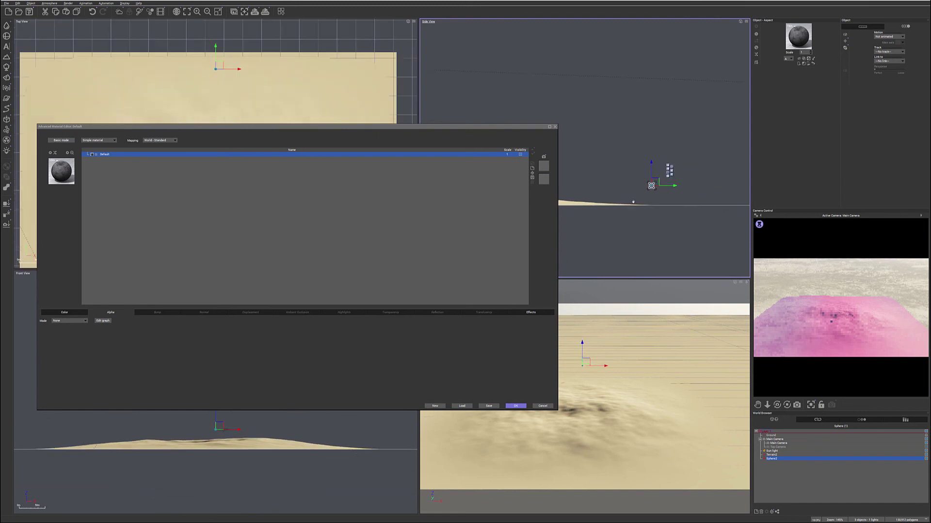
pyautogui.moveTo(643, 171); pyautogui.dragTo(644, 180)
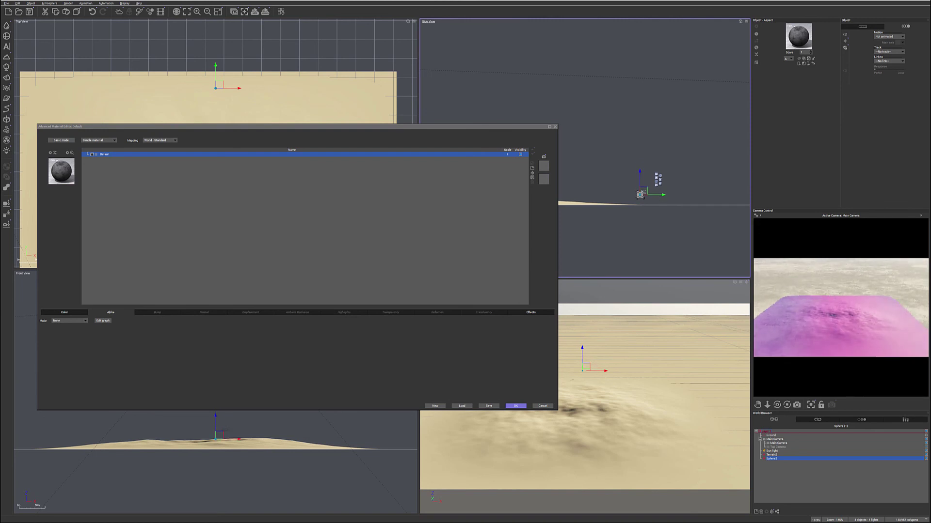
pyautogui.moveTo(639, 174); pyautogui.dragTo(639, 179)
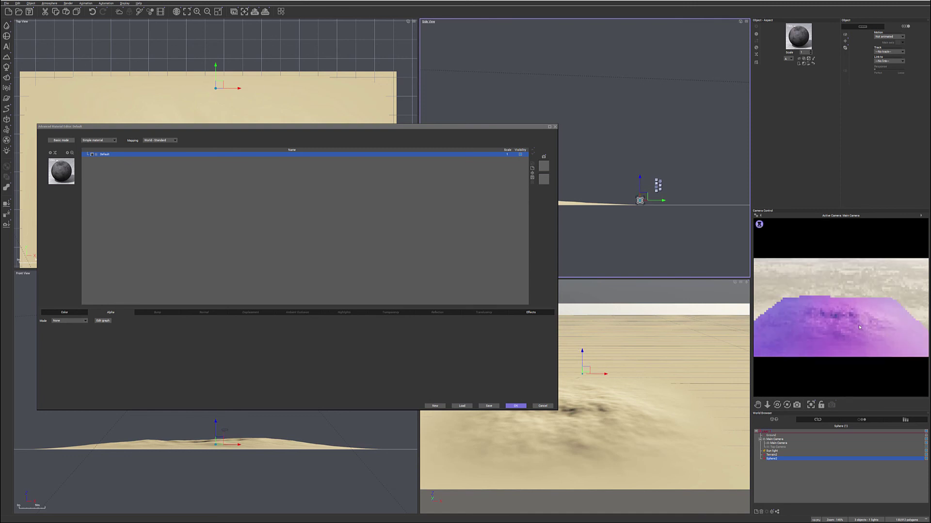
pyautogui.moveTo(659, 150); pyautogui.dragTo(746, 139, button='right')
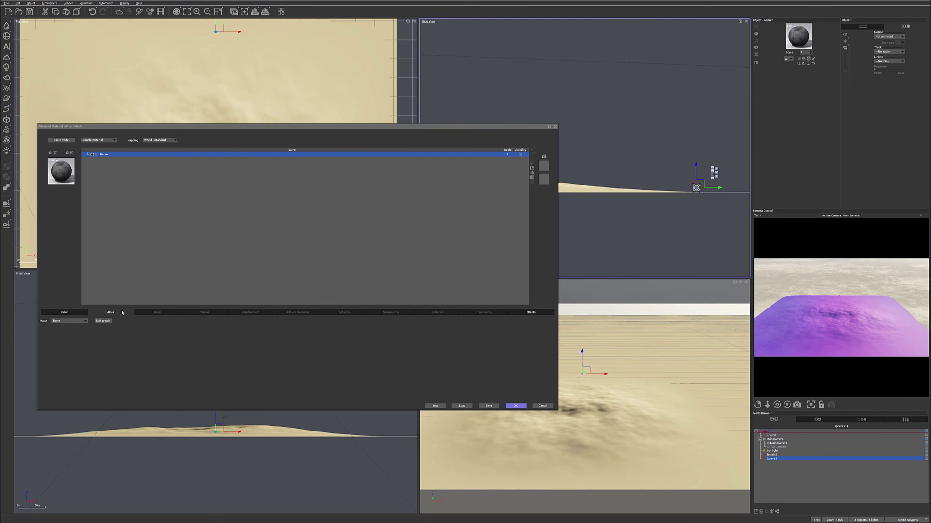
# Raise the Map node's input range upper value to 1000 and close the material editor
pyautogui.click(773, 455)
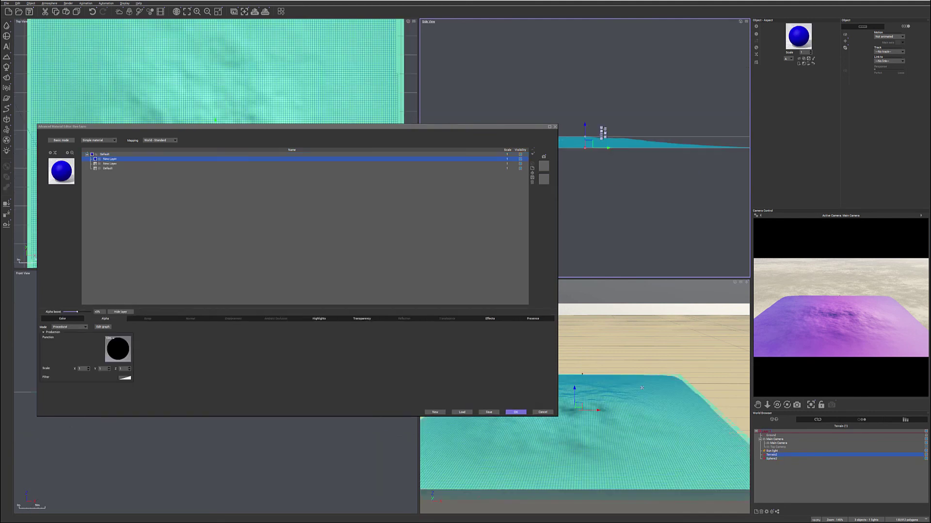
pyautogui.rightClick(123, 345)
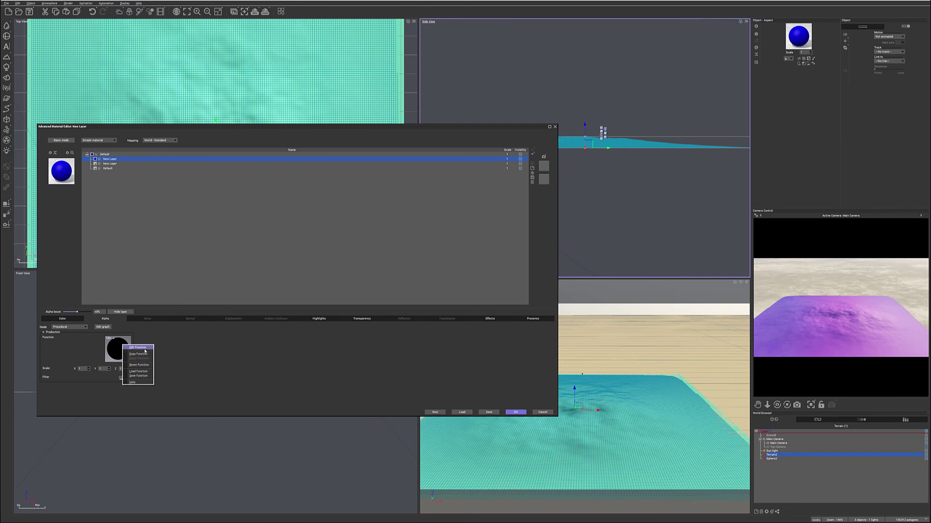
pyautogui.click(141, 348)
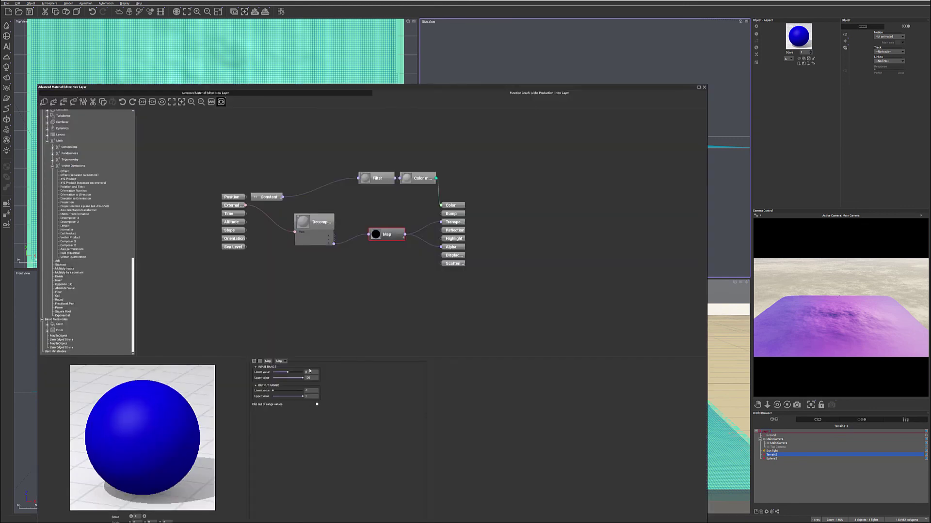
pyautogui.click(310, 377)
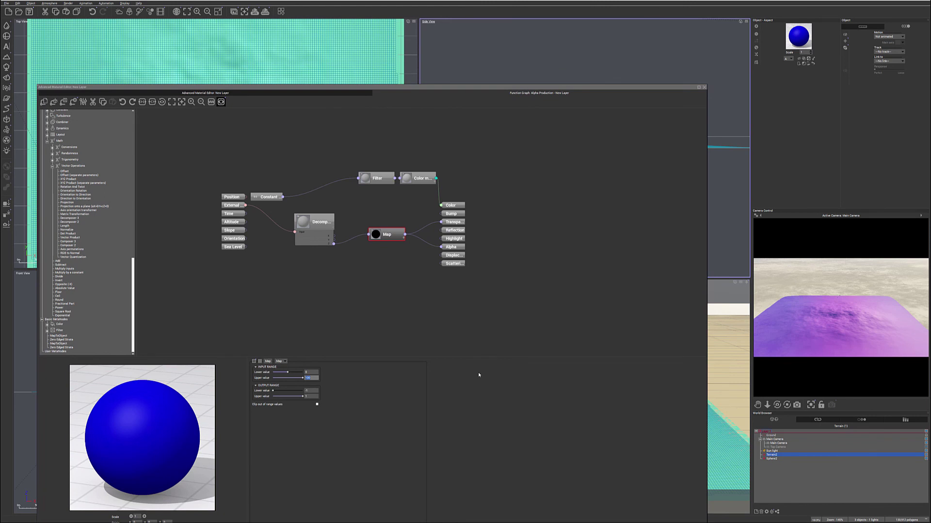
pyautogui.write('1000')
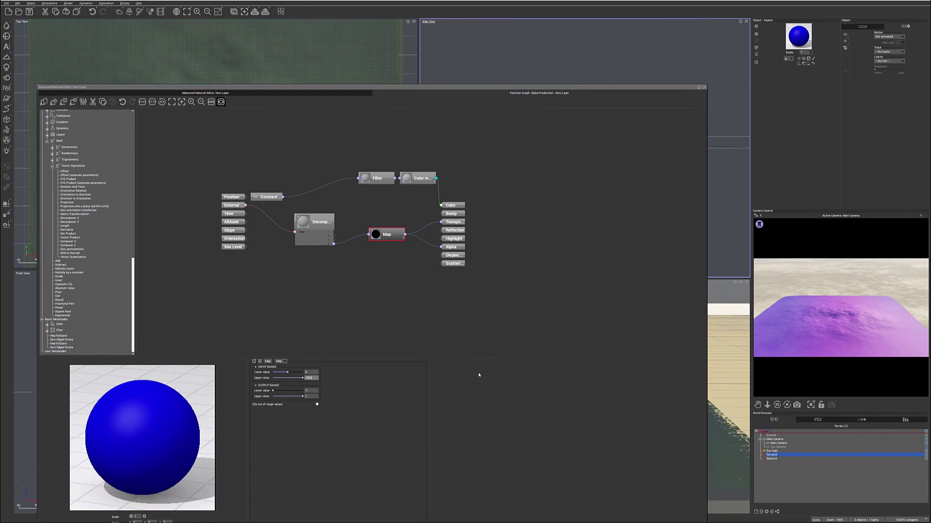
pyautogui.click(679, 188)
# Raise Sphere2 along Z in the Side View, then lower it to rest near the terrain's edge
pyautogui.scroll(-4, 576, 201)
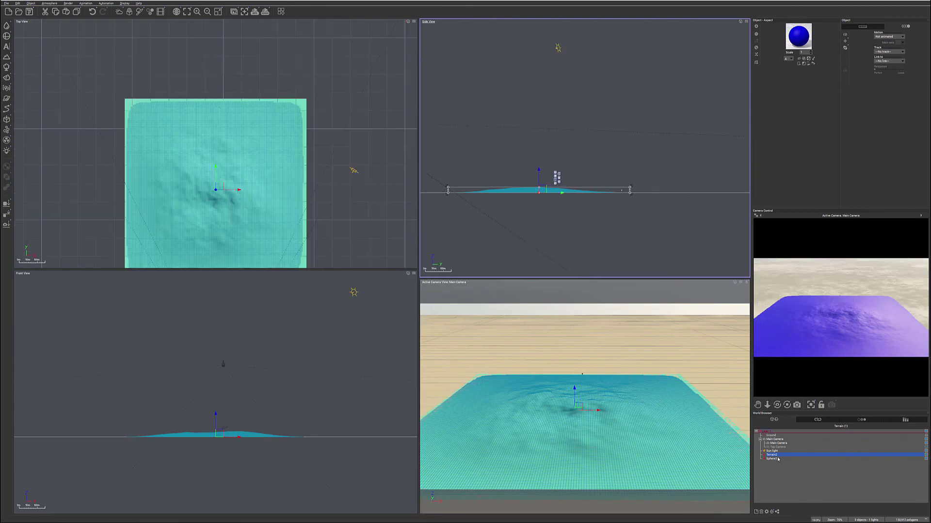
pyautogui.moveTo(584, 125)
pyautogui.mouseDown()
pyautogui.moveTo(580, 39)
pyautogui.moveTo(585, 115)
pyautogui.mouseUp()
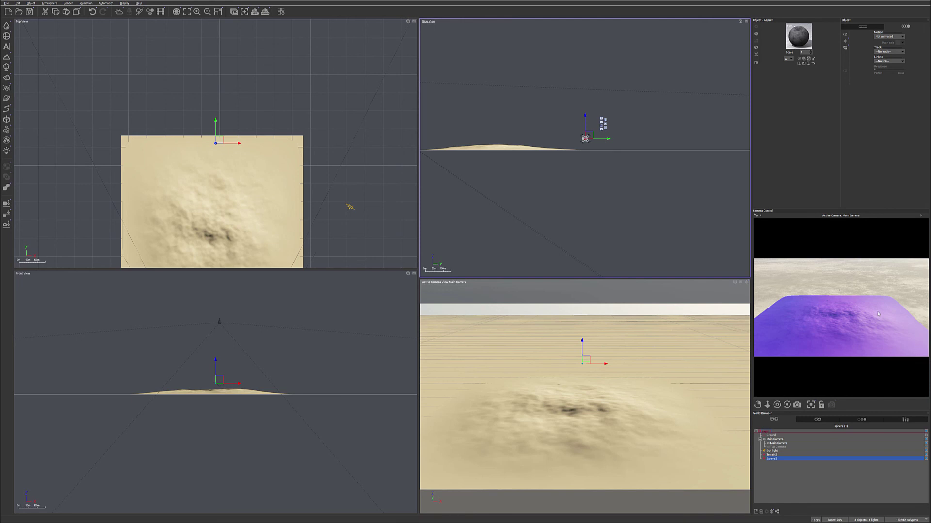
pyautogui.moveTo(585, 115); pyautogui.dragTo(590, 151)
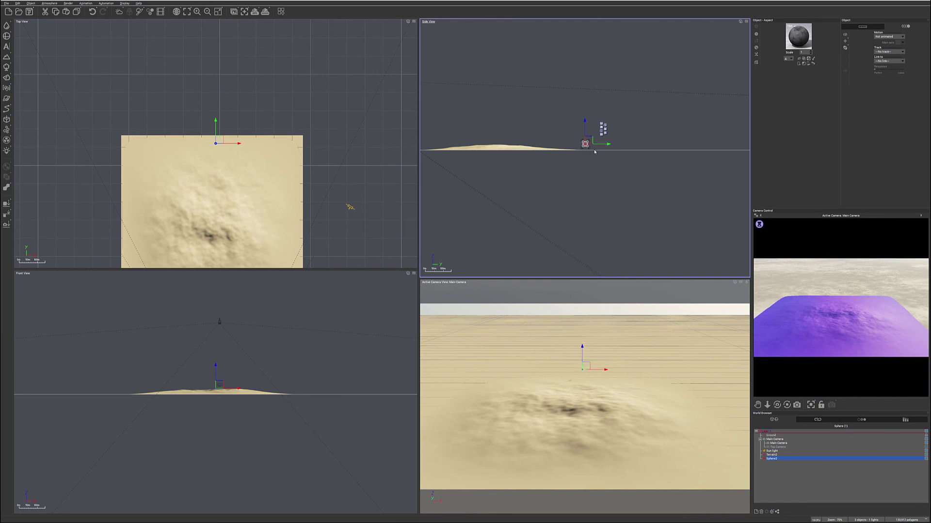
pyautogui.scroll(3, 558, 127)
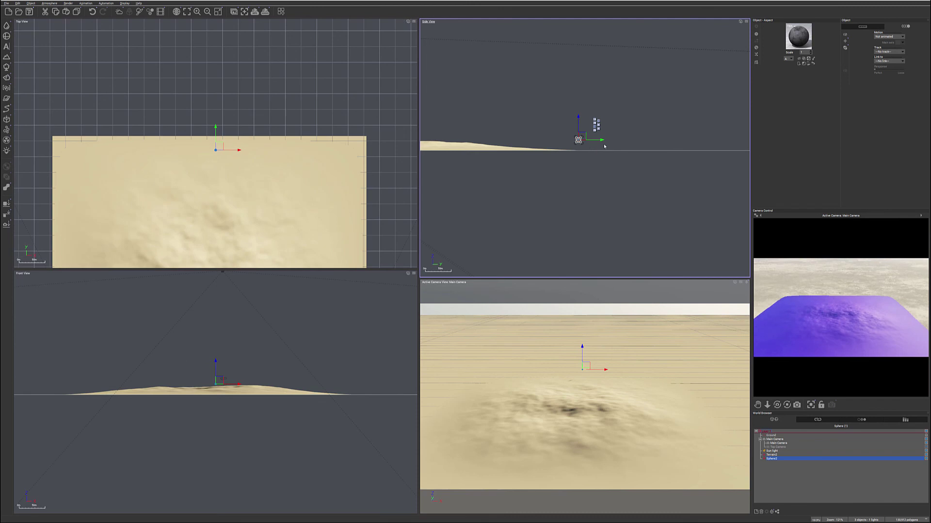
# Raise Sphere2 higher above the terrain and drag the sun down toward the horizon
pyautogui.click(772, 452)
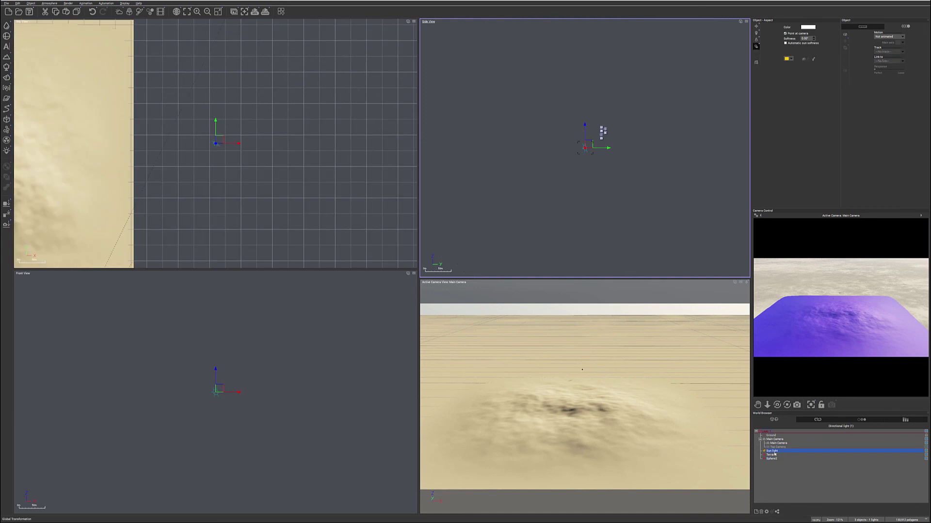
pyautogui.scroll(-5, 650, 146)
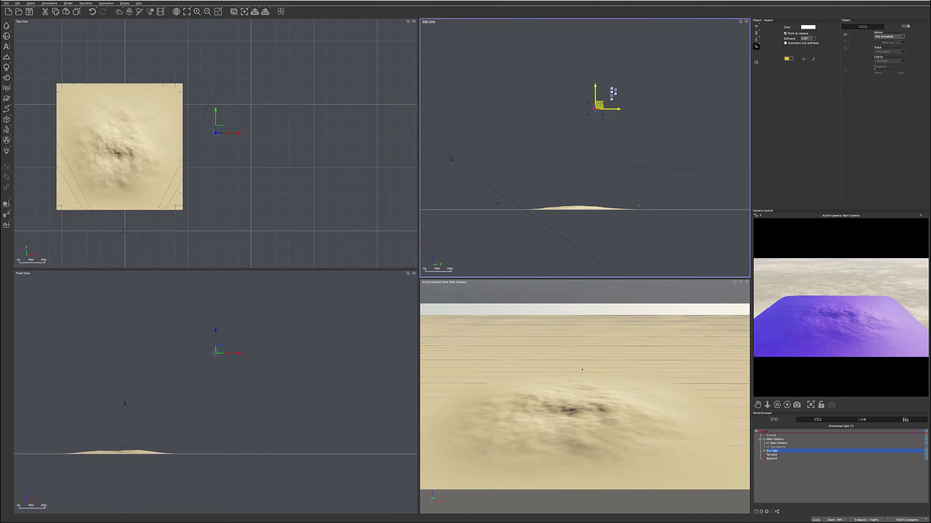
pyautogui.click(776, 459)
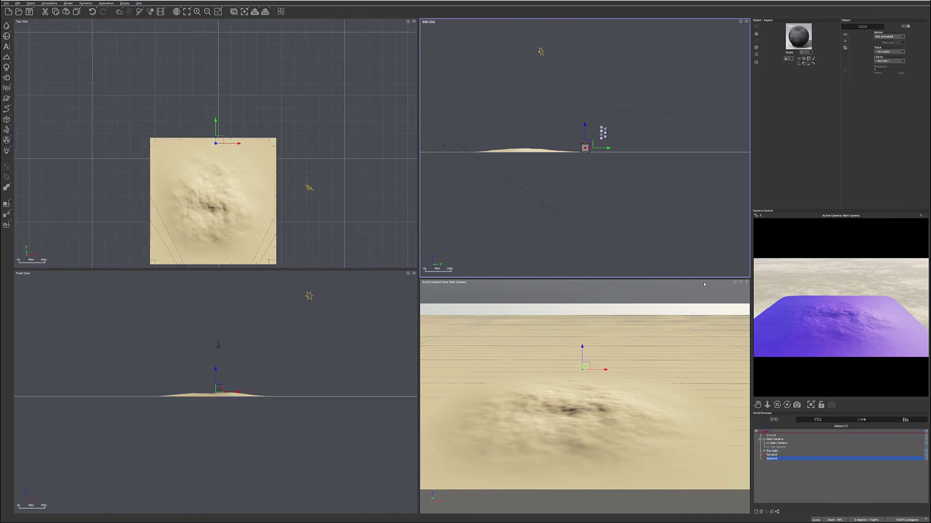
pyautogui.moveTo(585, 125); pyautogui.dragTo(570, 68)
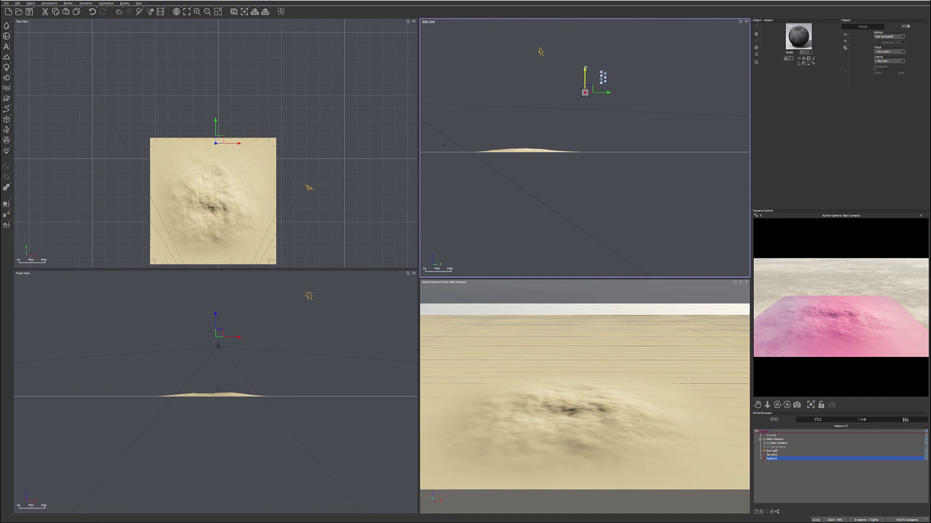
pyautogui.click(541, 52)
pyautogui.moveTo(540, 51); pyautogui.dragTo(579, 92)
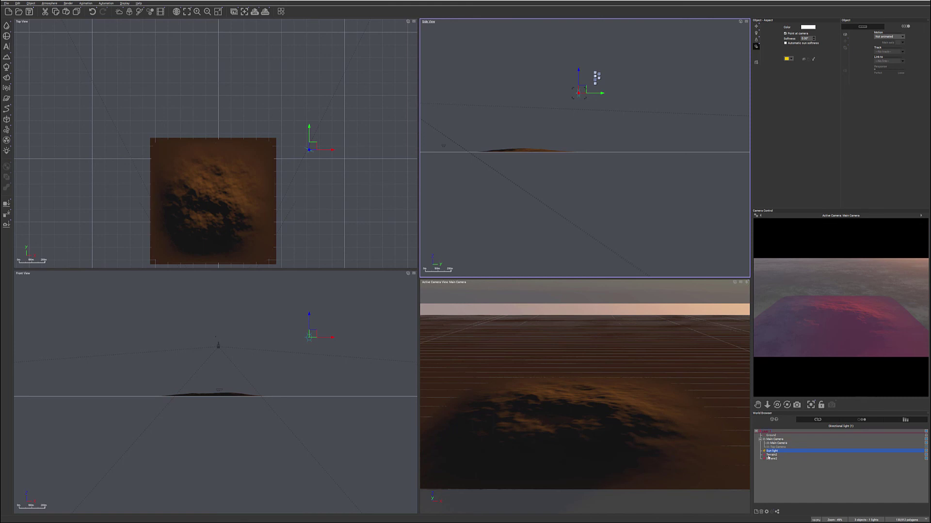
# Open Terrain2's material and set the External node's dependency to Sun Light > Position
pyautogui.click(770, 455)
pyautogui.doubleClick(798, 36)
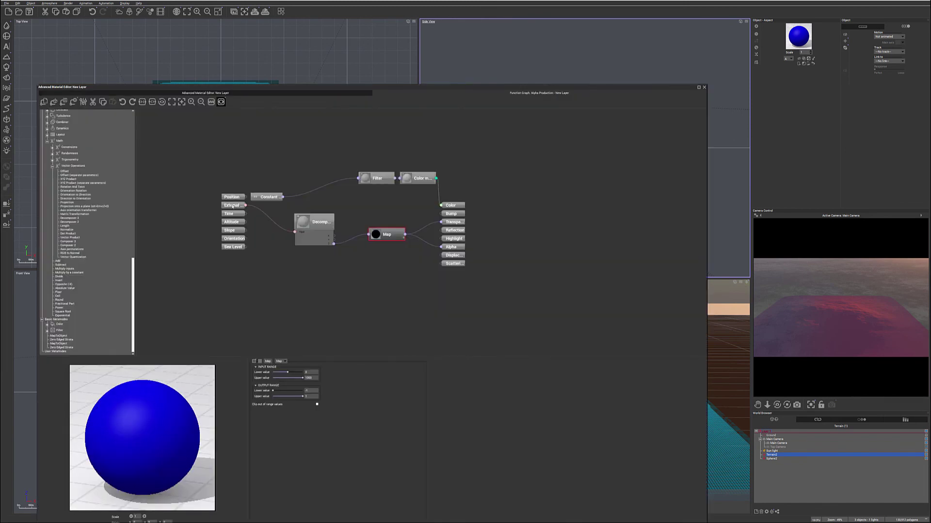
pyautogui.click(233, 206)
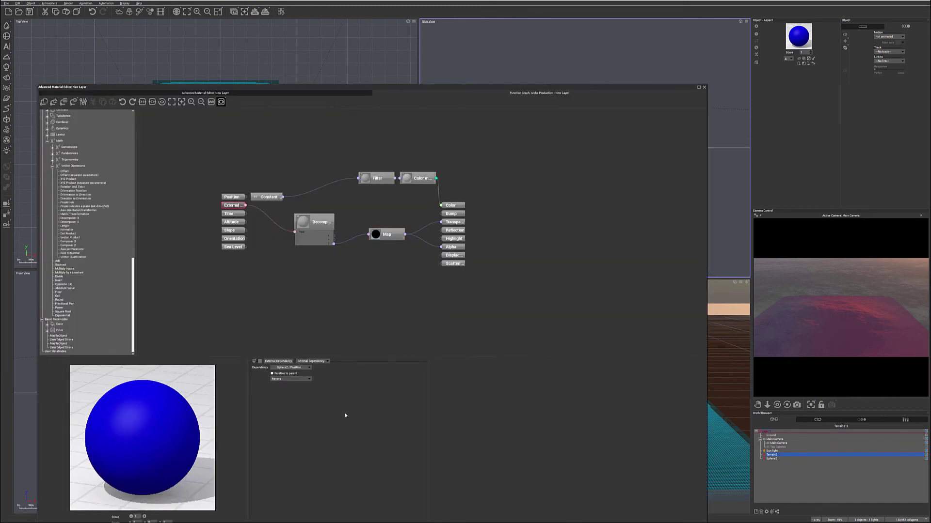
pyautogui.click(305, 368)
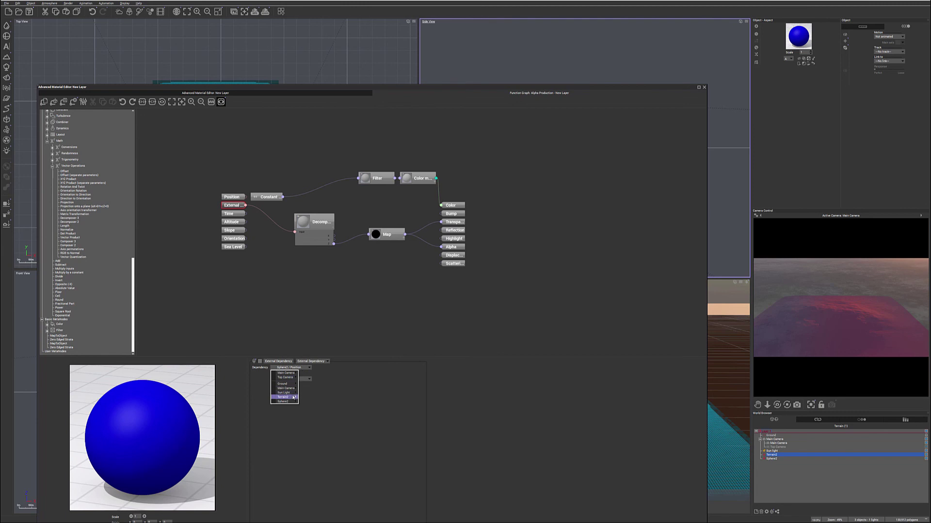
pyautogui.moveTo(294, 398)
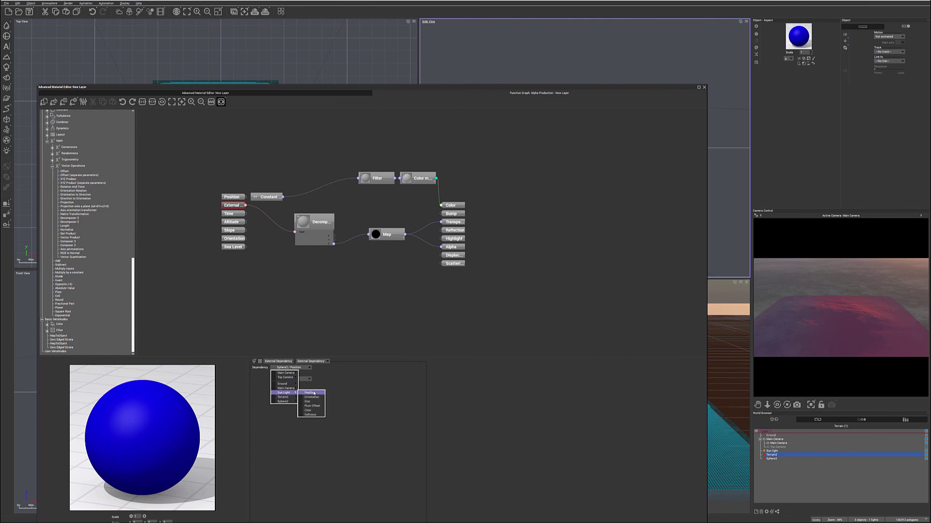
pyautogui.click(310, 393)
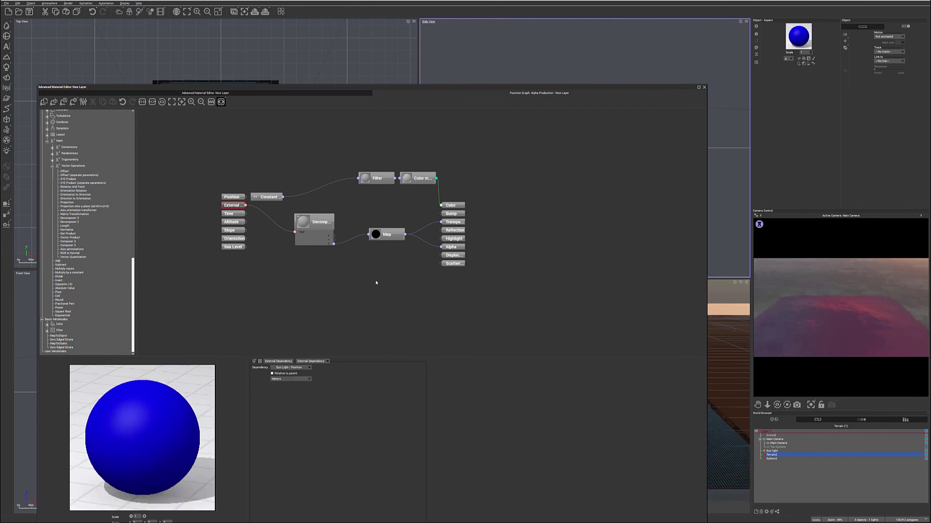
# Set the blue layer's Luminous effect to 100% in its Effects settings
pyautogui.click(205, 93)
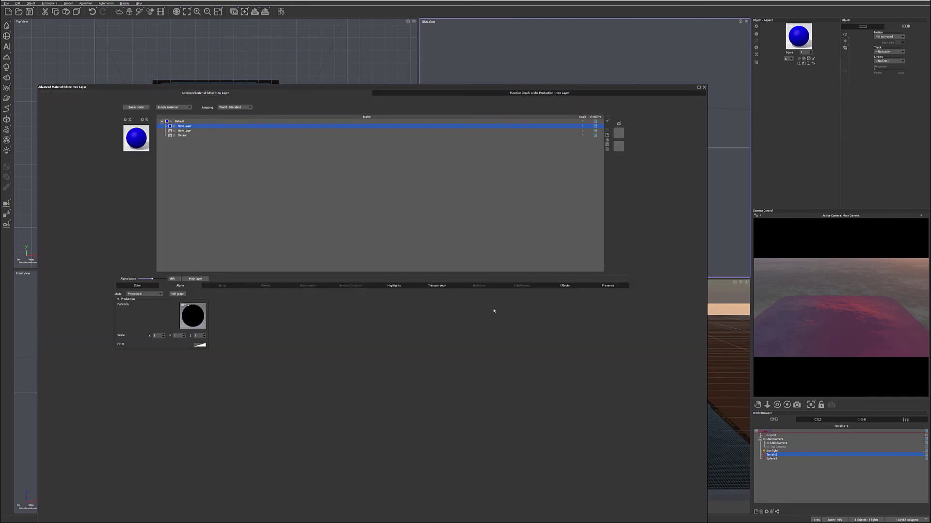
pyautogui.click(607, 286)
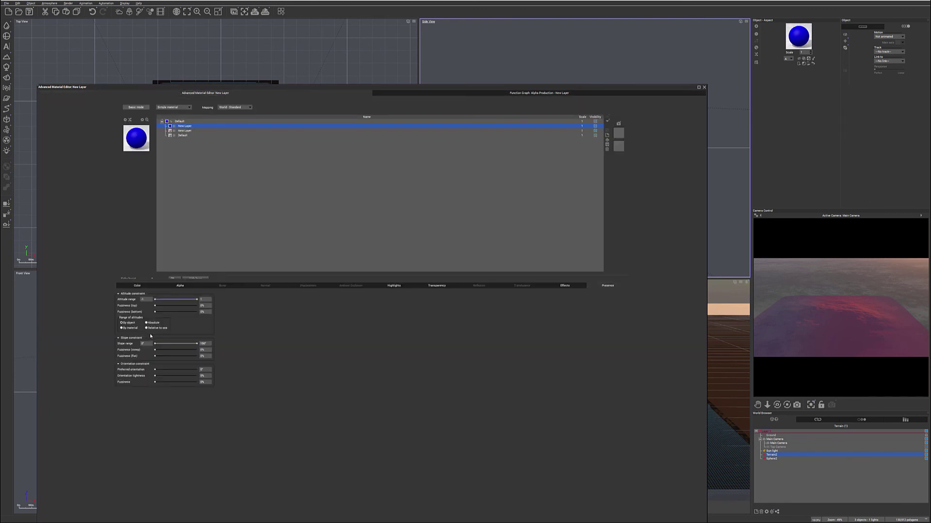
pyautogui.click(571, 286)
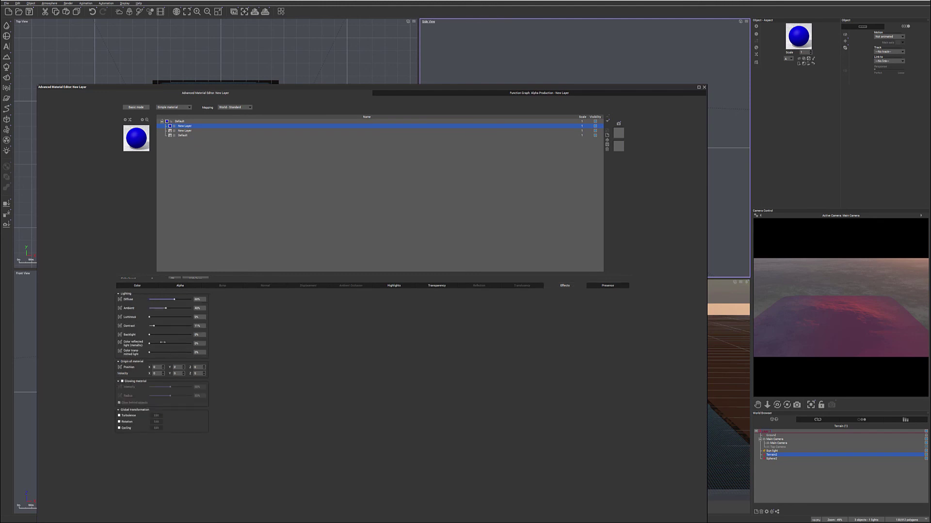
pyautogui.moveTo(158, 316); pyautogui.dragTo(185, 299)
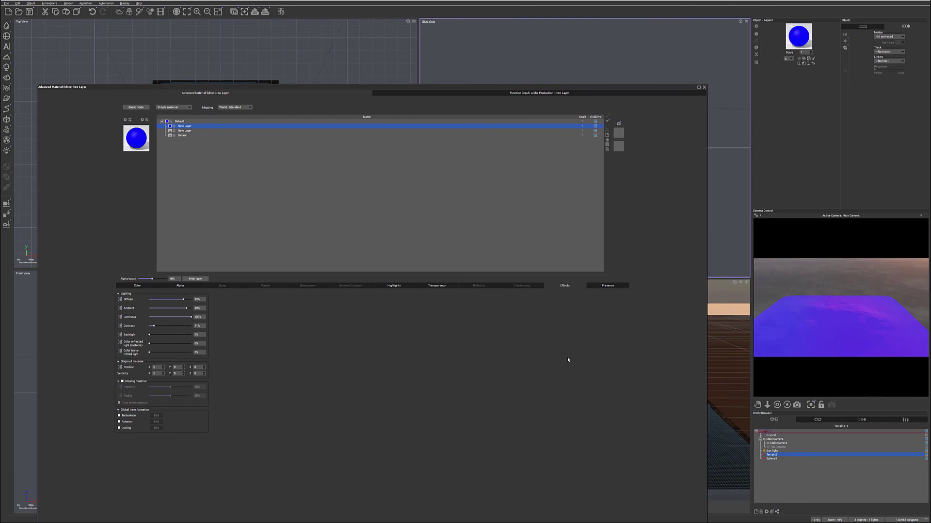
# Close the material editor and raise the sun back above the horizon to light the terrain orange
pyautogui.click(680, 514)
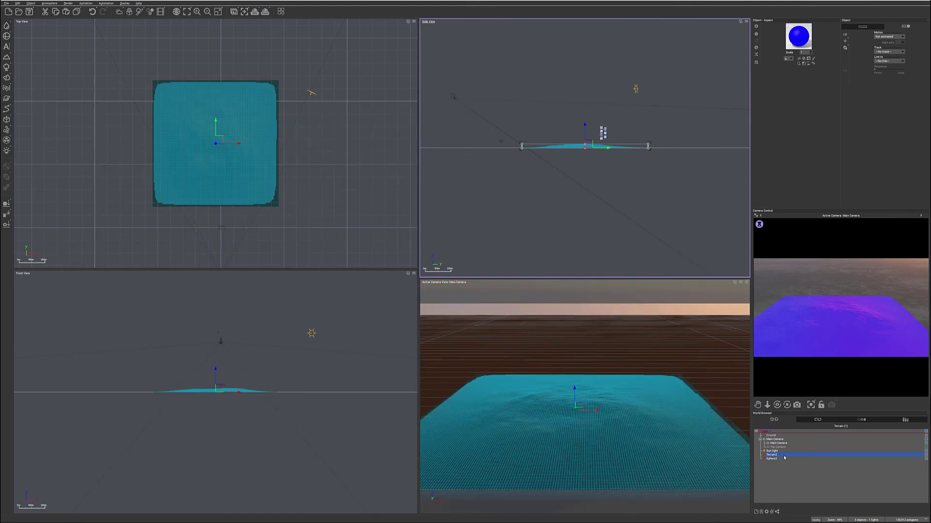
pyautogui.click(642, 161)
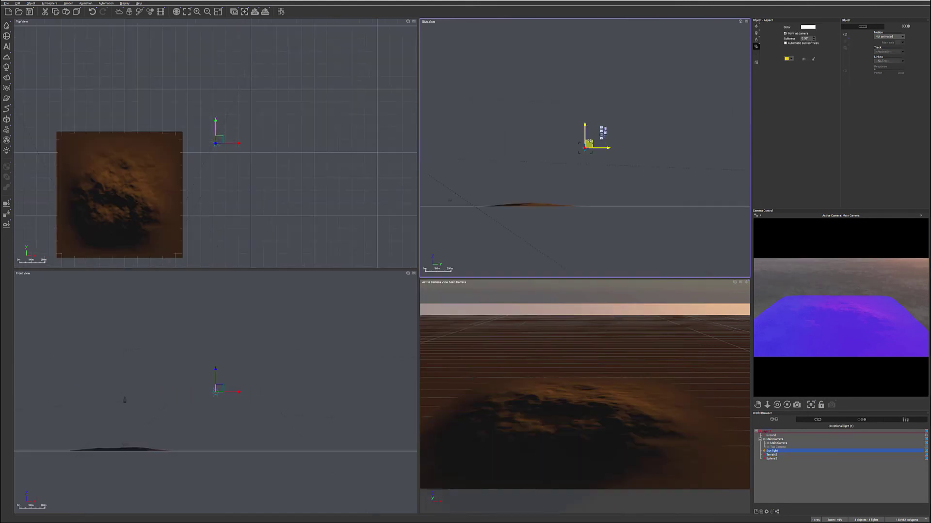
pyautogui.moveTo(587, 141); pyautogui.dragTo(564, 94)
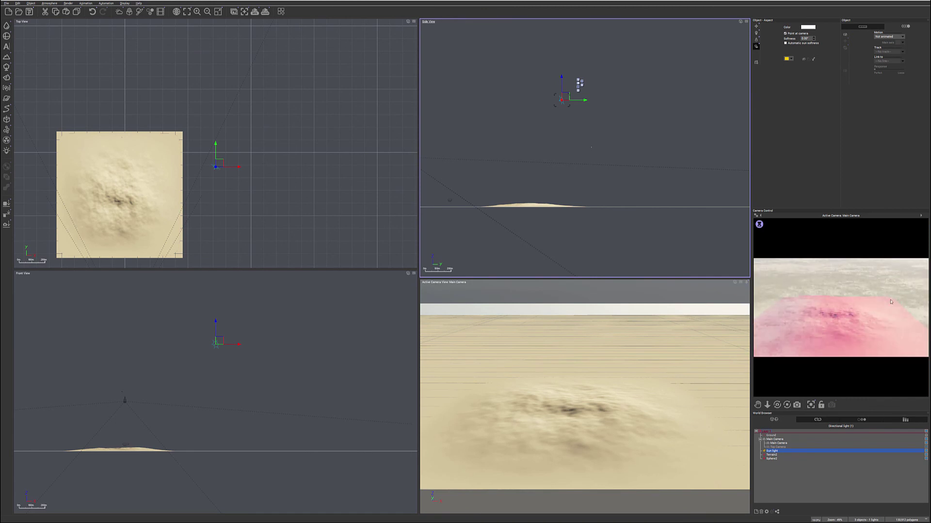
pyautogui.moveTo(562, 97); pyautogui.dragTo(597, 195)
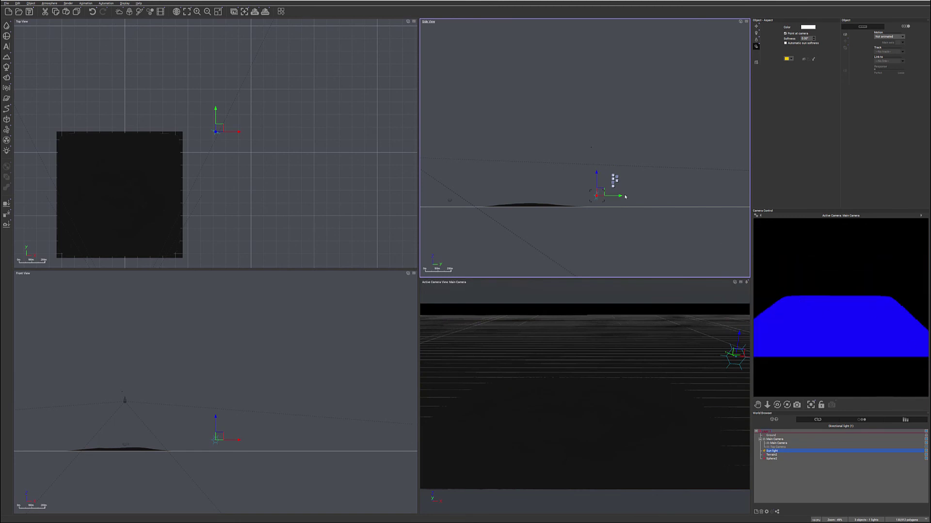
pyautogui.moveTo(602, 195); pyautogui.dragTo(602, 191)
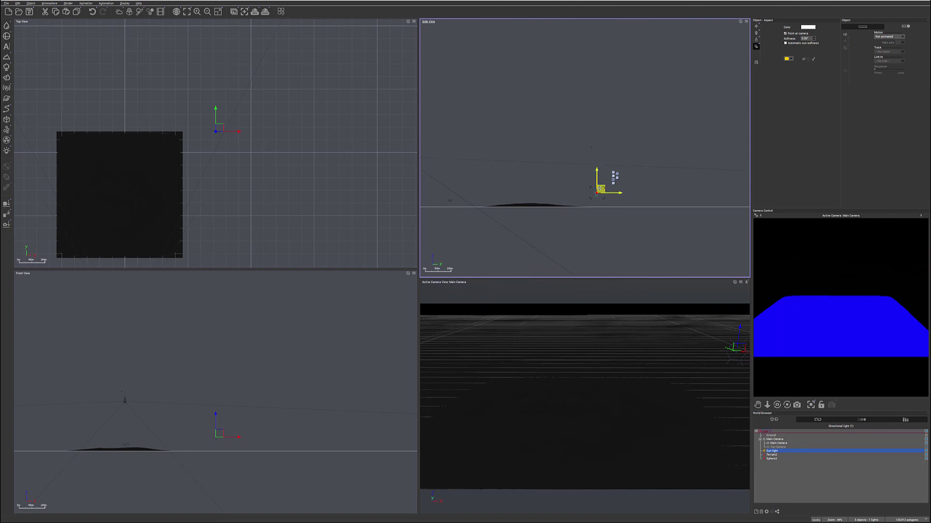
pyautogui.moveTo(600, 188); pyautogui.dragTo(596, 173)
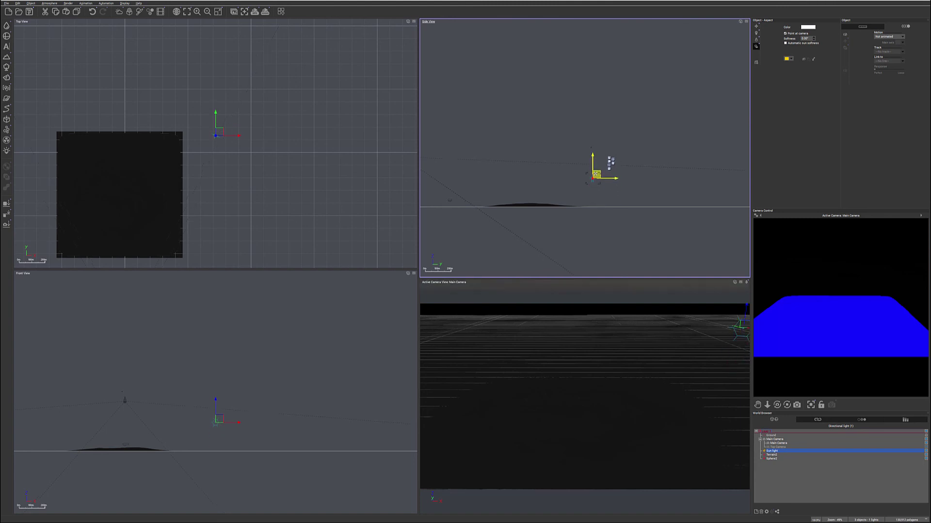
pyautogui.moveTo(596, 173); pyautogui.dragTo(585, 142)
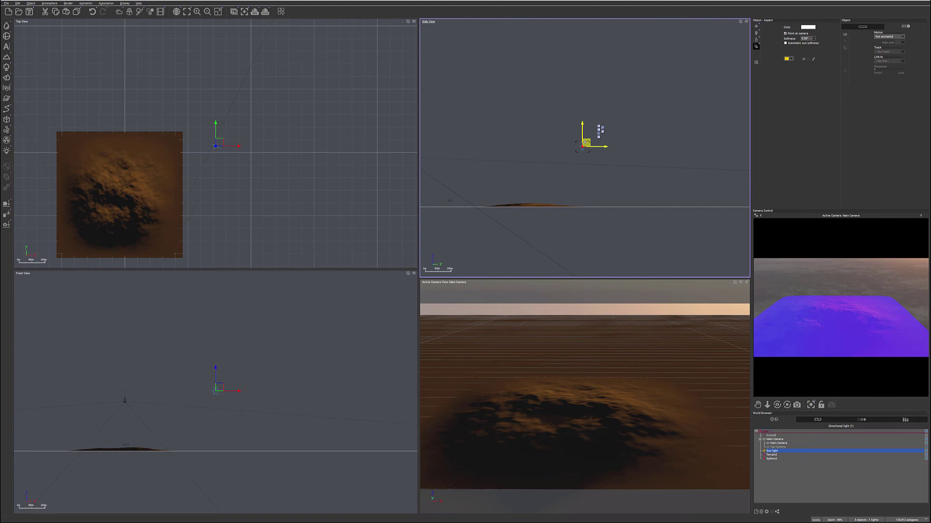
# Open the New Layer's colour function graph from Terrain2's Color settings and move the Constant node above the inputs
pyautogui.click(772, 456)
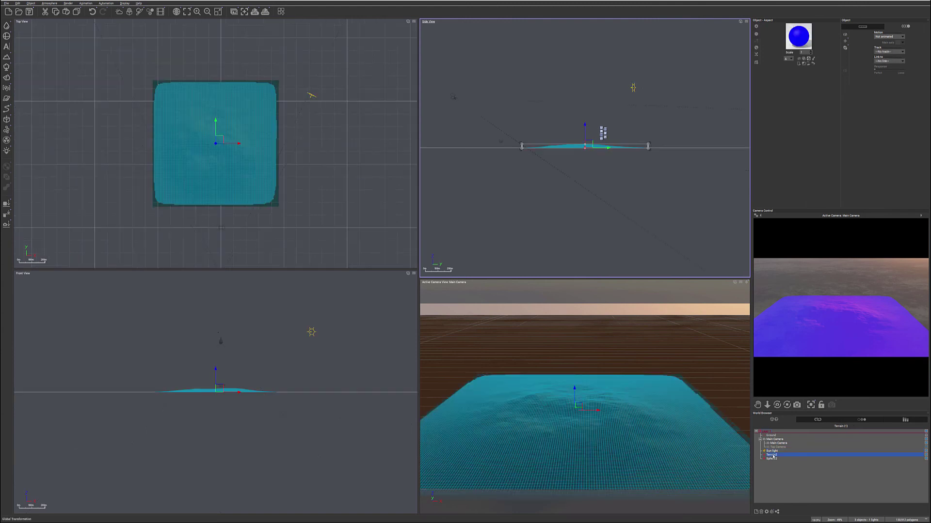
pyautogui.doubleClick(800, 36)
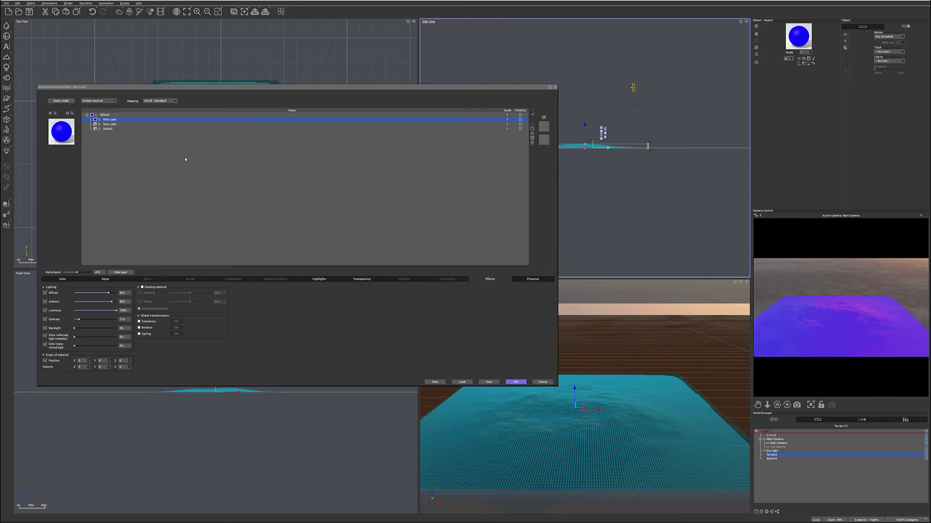
pyautogui.click(63, 279)
pyautogui.rightClick(124, 313)
pyautogui.click(141, 316)
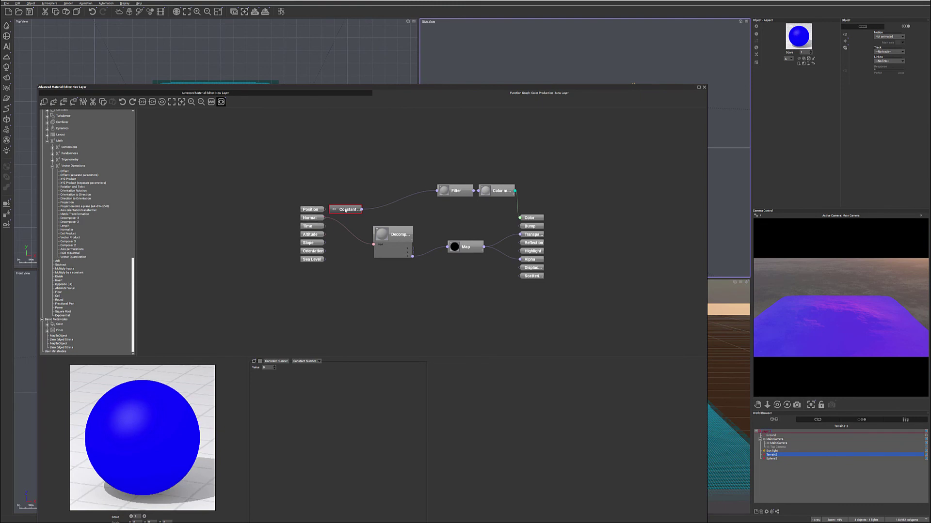
pyautogui.moveTo(346, 211); pyautogui.dragTo(342, 169)
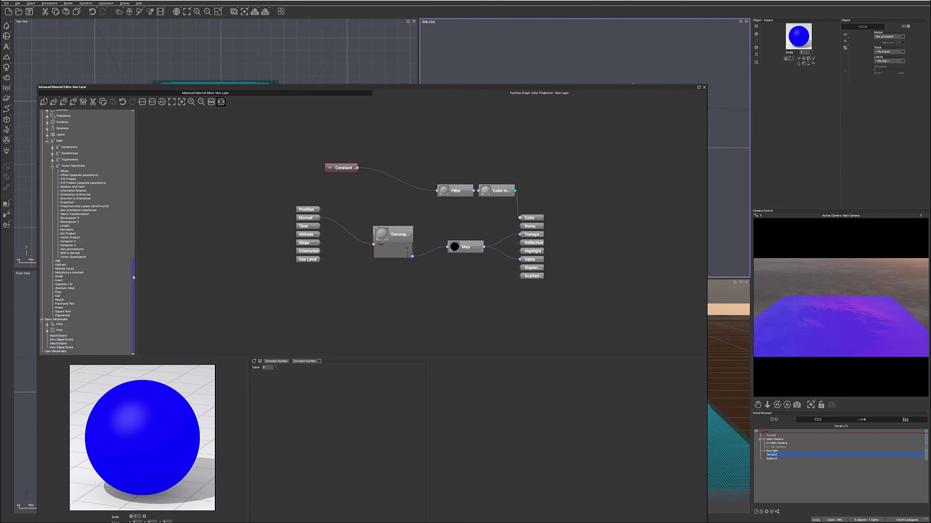
pyautogui.moveTo(132, 279); pyautogui.dragTo(134, 124)
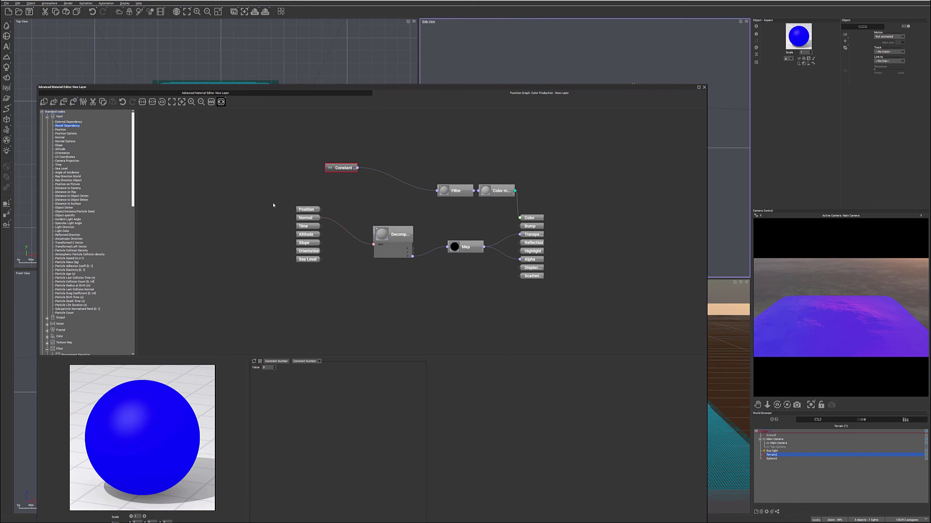
# Move the Advanced Material Editor window up and to the right over the viewports
pyautogui.moveTo(625, 90); pyautogui.dragTo(665, 41)
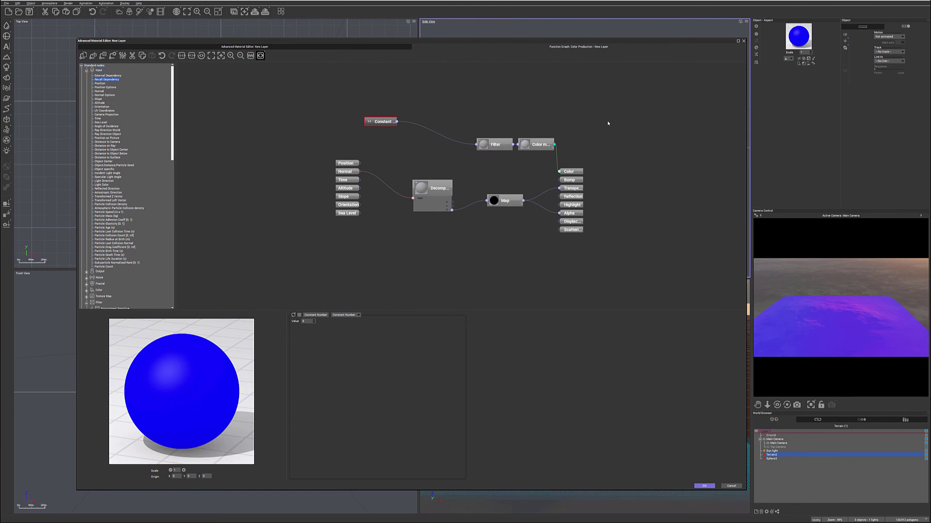